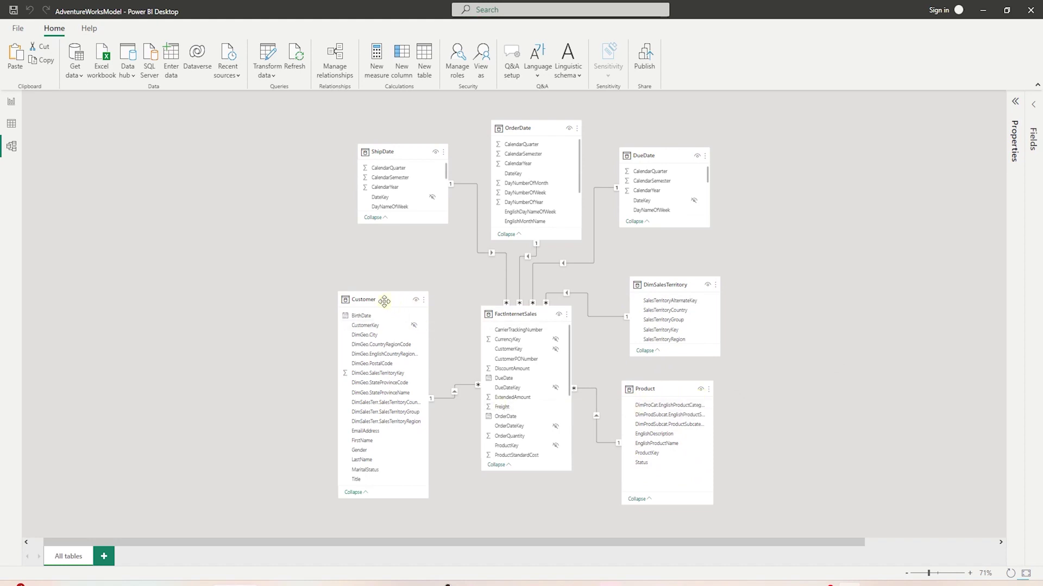
- Switch to Data view and show the Customer table's grid with the DimGeo.City column selected
{"action": "mouse_move", "coordinate": [382, 301]}
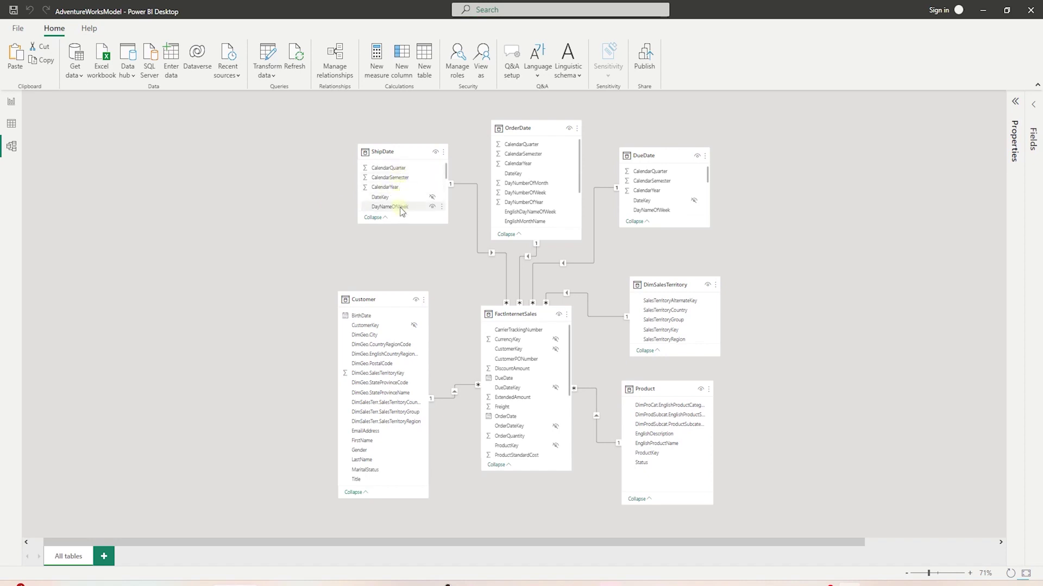
{"action": "left_click", "coordinate": [12, 127]}
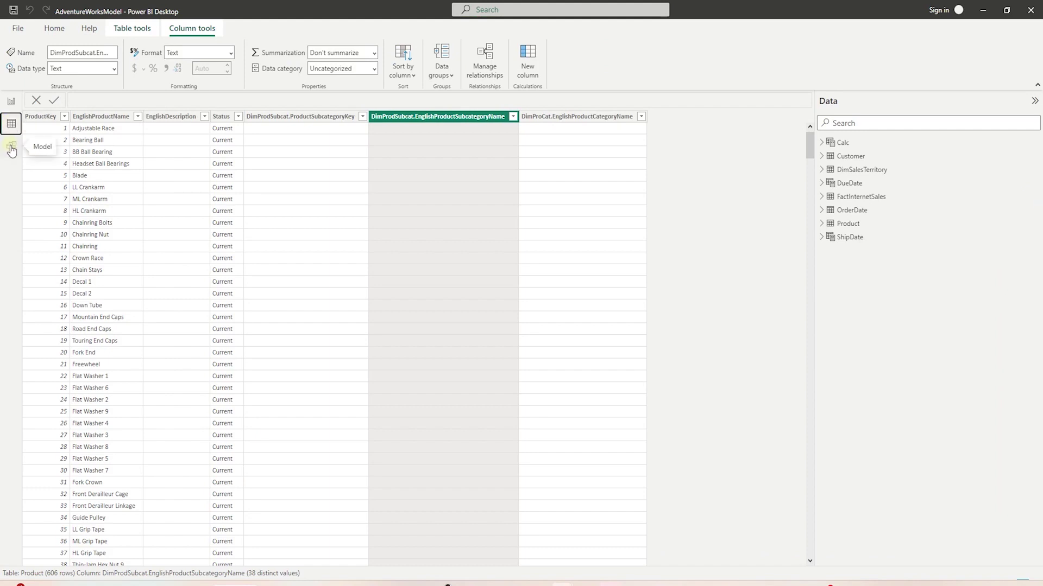
{"action": "left_click", "coordinate": [848, 158]}
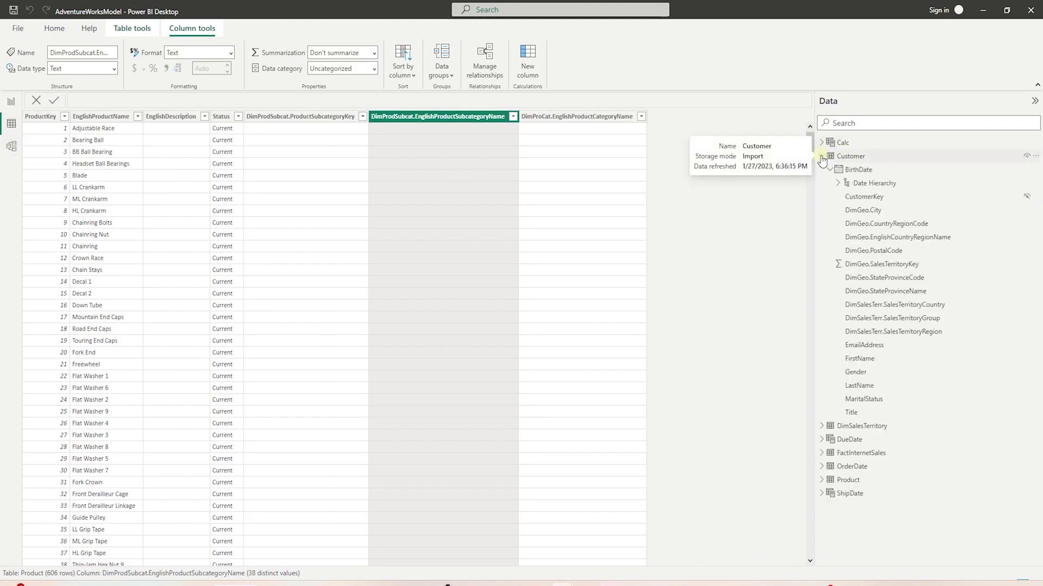
{"action": "left_click", "coordinate": [882, 238]}
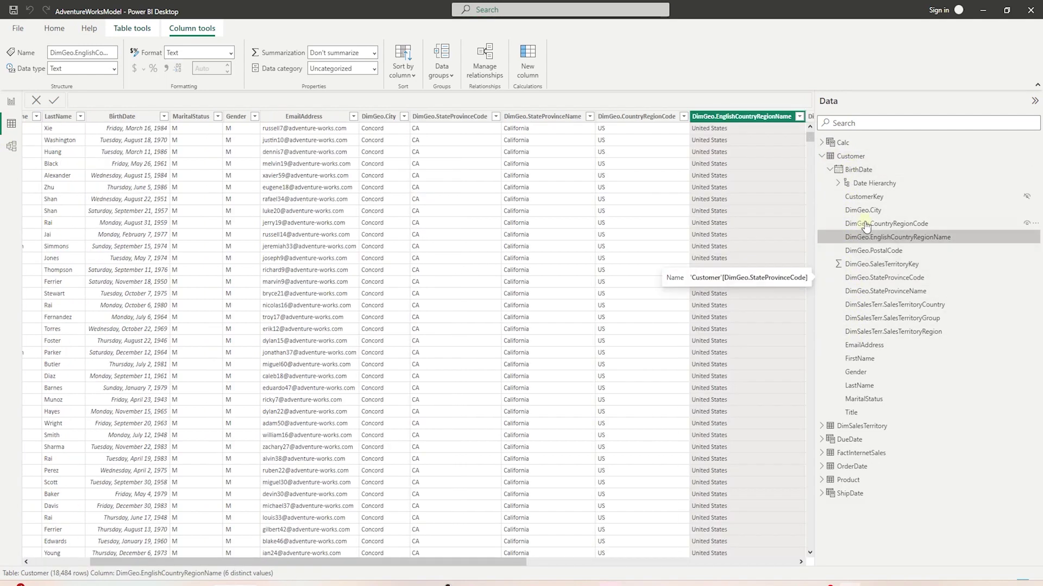
{"action": "left_click", "coordinate": [870, 211]}
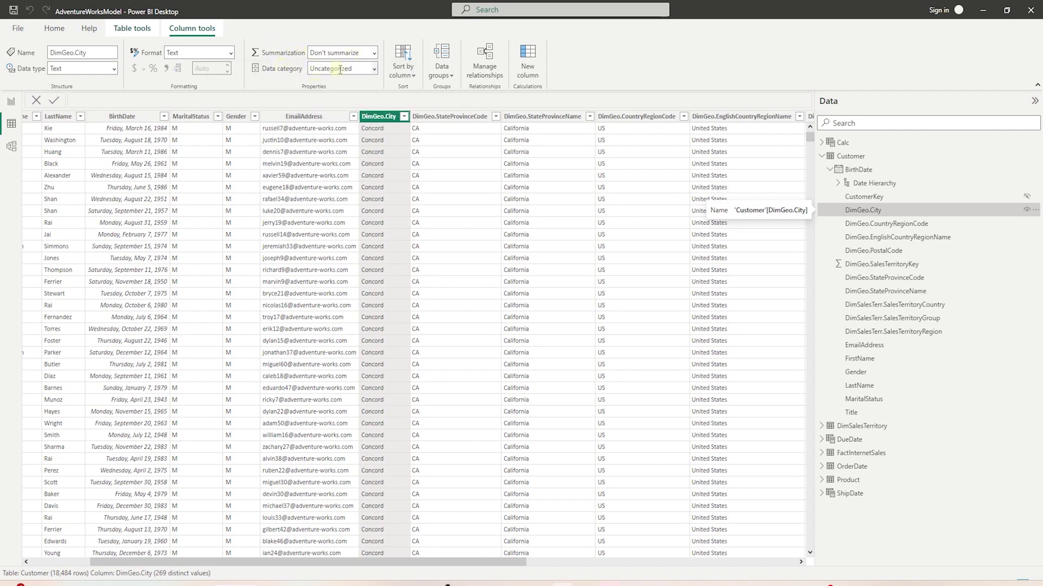
{"action": "left_click", "coordinate": [375, 70]}
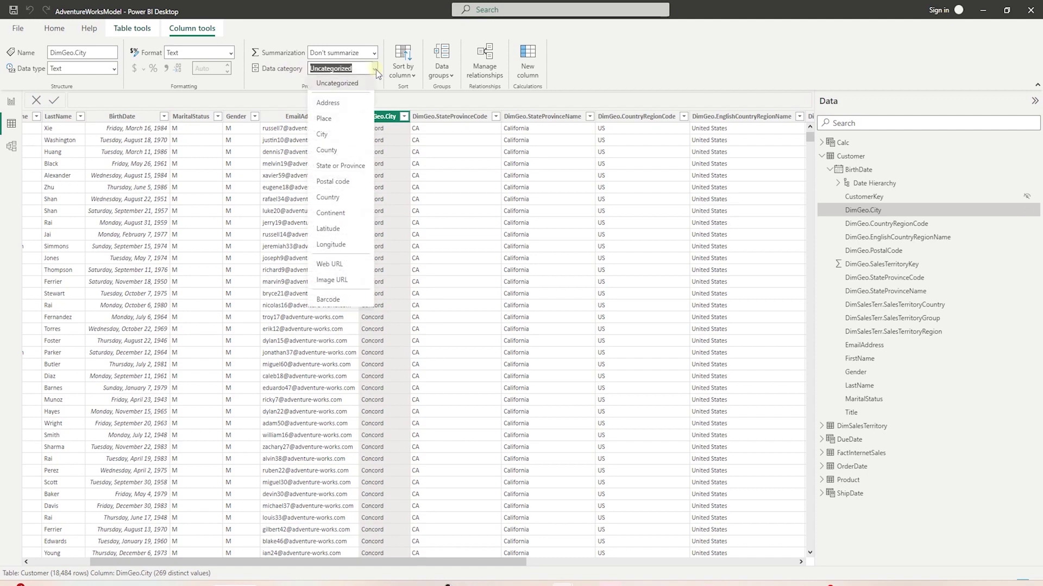
- Categorise DimGeo.City as City, and the state code and state name columns as State or Province
{"action": "left_click", "coordinate": [376, 70]}
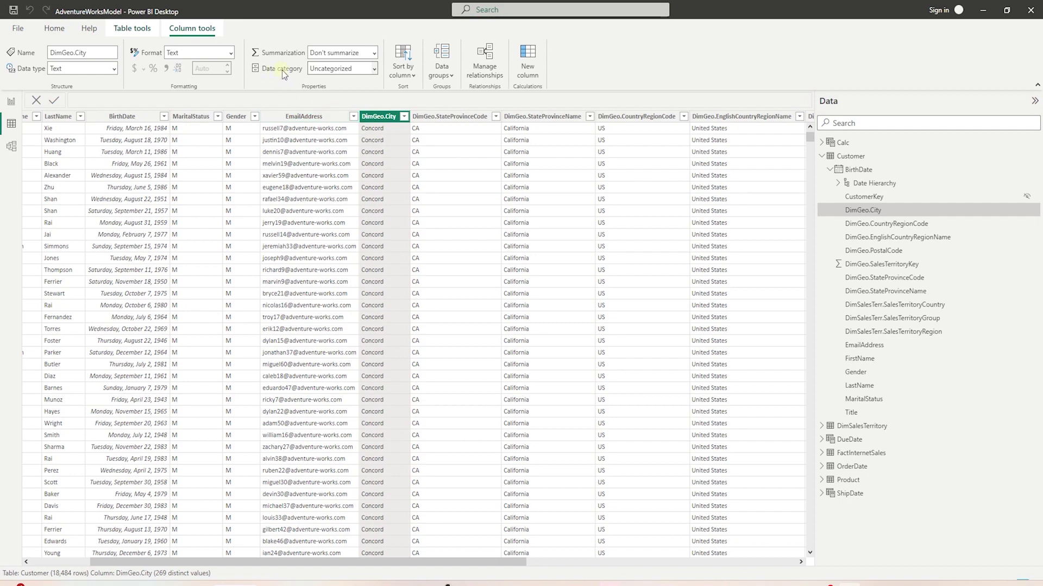
{"action": "left_click", "coordinate": [376, 70]}
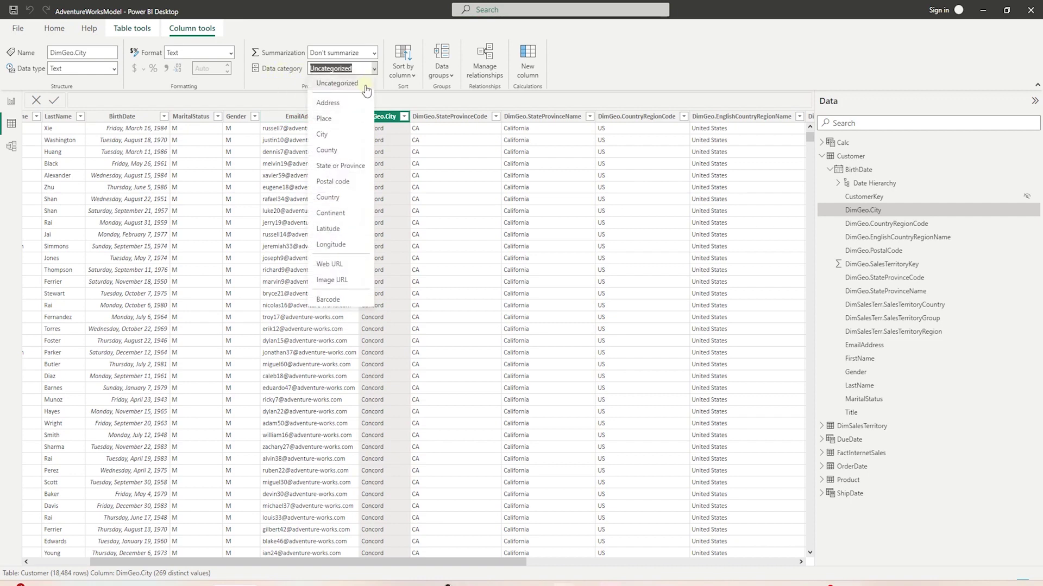
{"action": "left_click", "coordinate": [325, 134]}
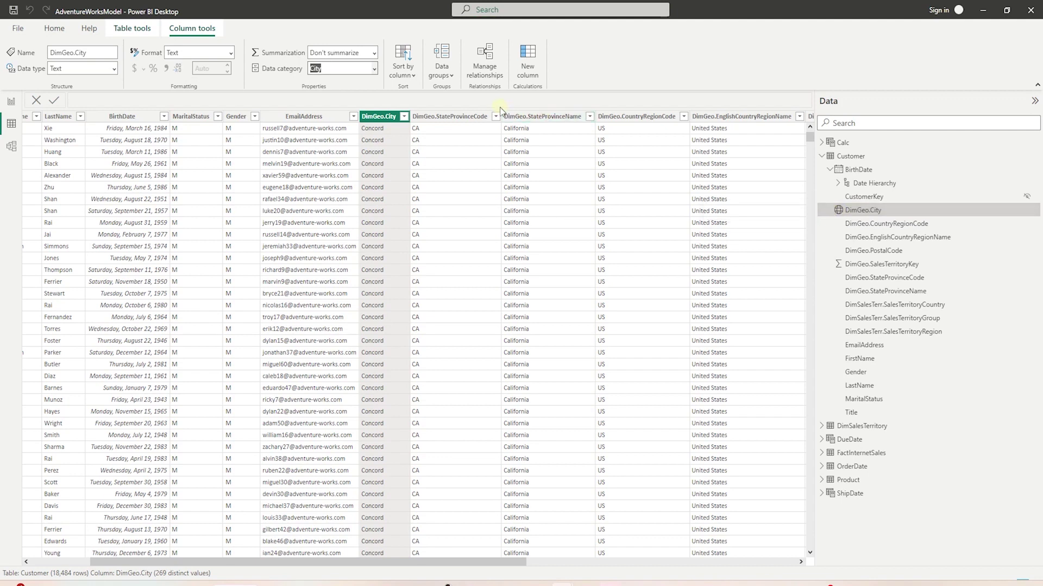
{"action": "left_click", "coordinate": [471, 117]}
{"action": "left_click", "coordinate": [374, 68]}
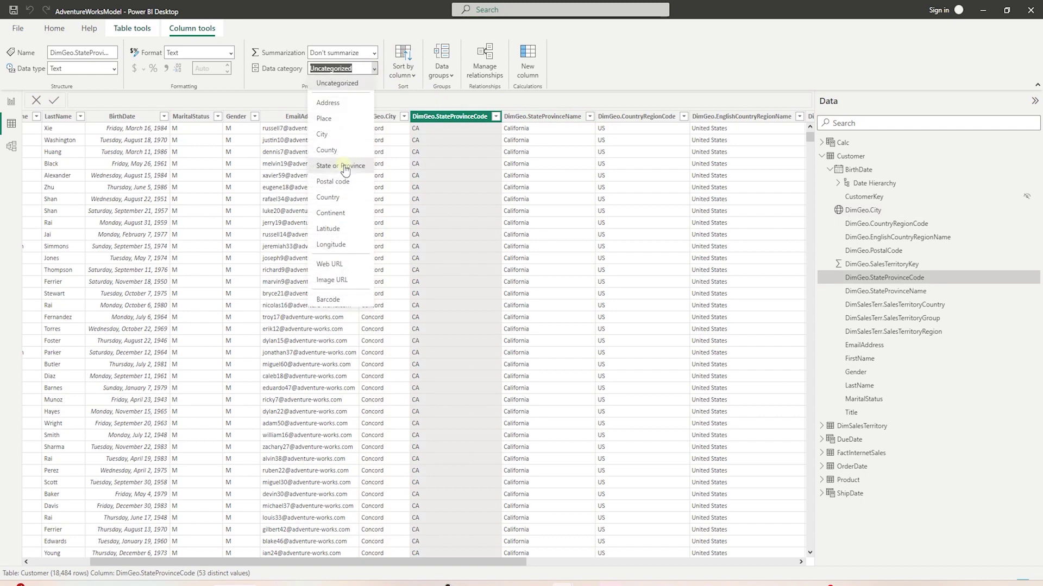
{"action": "left_click", "coordinate": [342, 164]}
{"action": "left_click", "coordinate": [546, 117]}
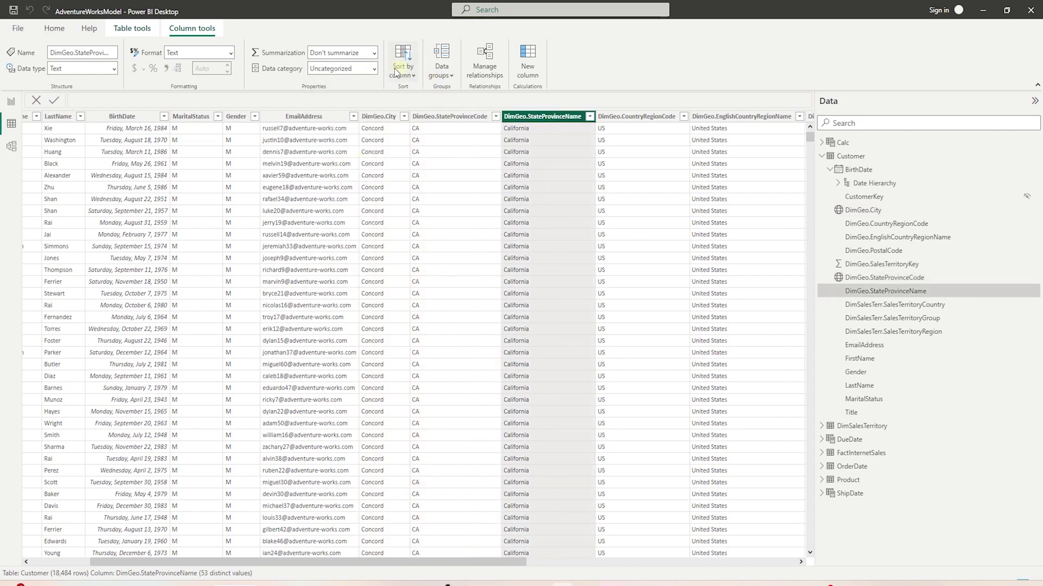
{"action": "left_click", "coordinate": [373, 69]}
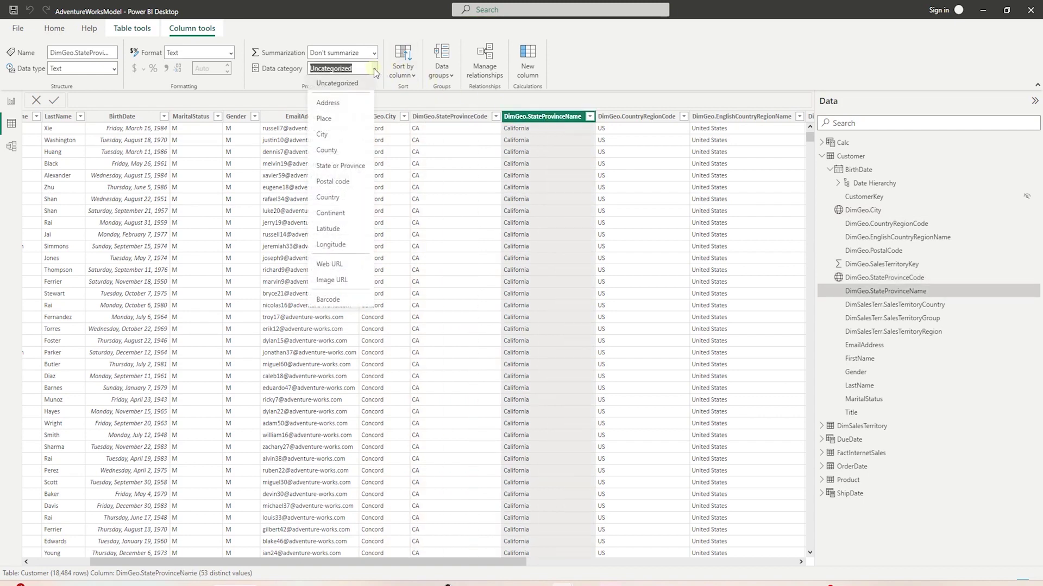
{"action": "left_click", "coordinate": [347, 166]}
- Set EnglishCountryRegionName and SalesTerritoryCountry to Country, and DimGeo.PostalCode to Postal code
{"action": "scroll", "coordinate": [434, 141], "scroll_direction": "right", "scroll_amount": 3}
{"action": "left_click", "coordinate": [535, 117]}
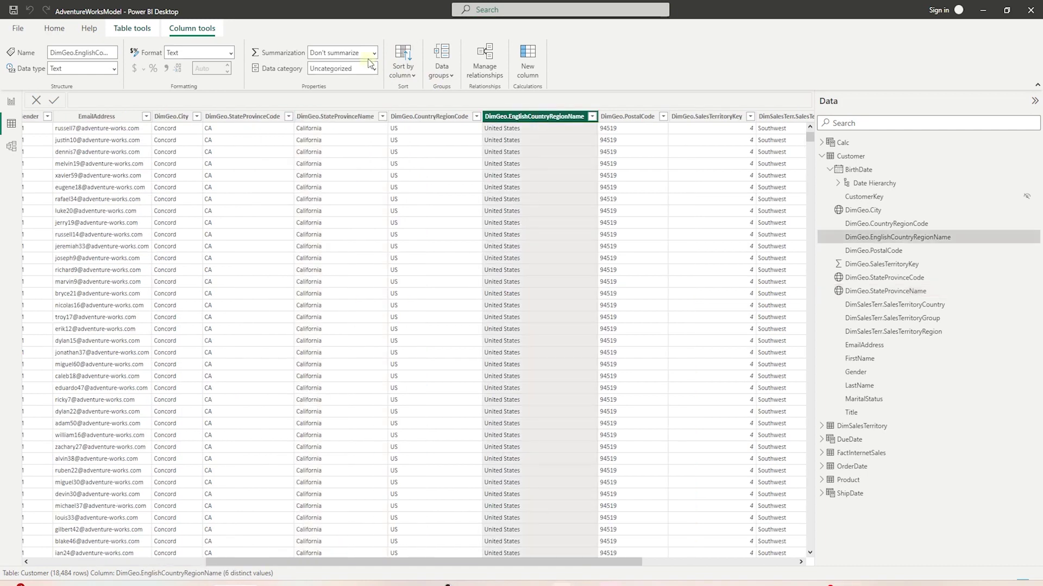
{"action": "left_click", "coordinate": [373, 69]}
{"action": "left_click", "coordinate": [360, 196]}
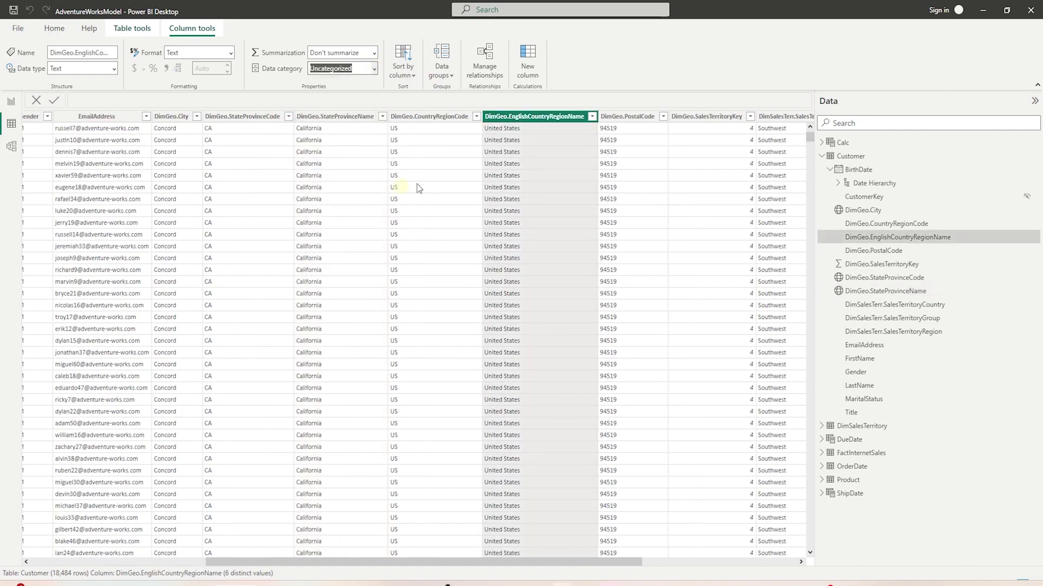
{"action": "left_click", "coordinate": [615, 116]}
{"action": "left_click", "coordinate": [373, 69]}
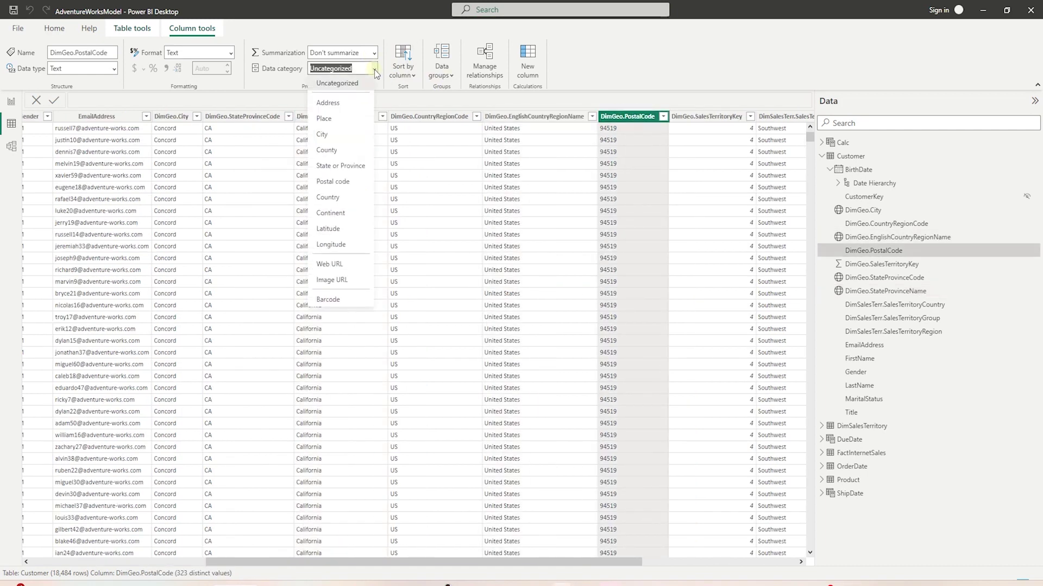
{"action": "left_click", "coordinate": [340, 182]}
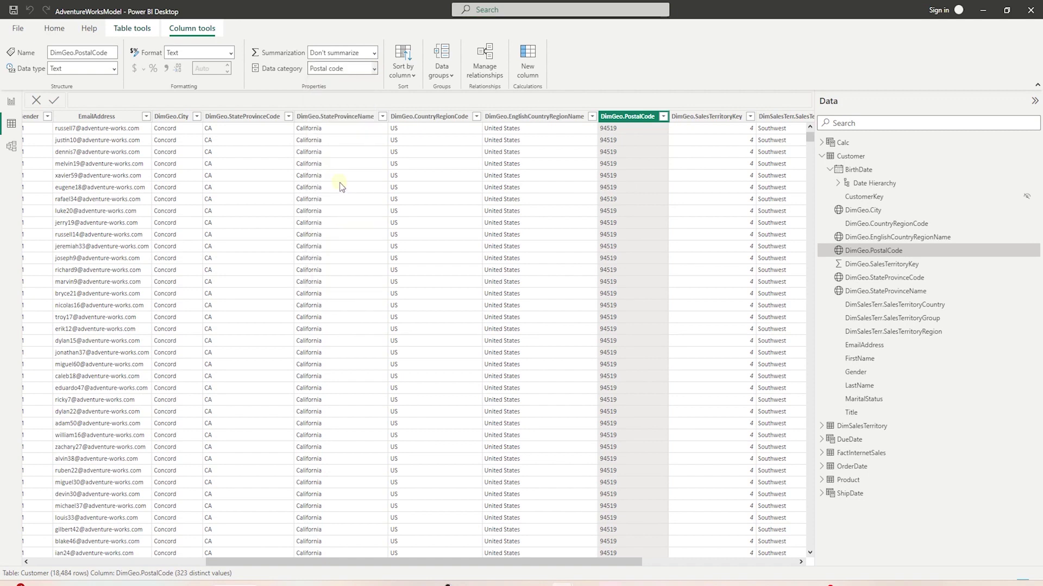
{"action": "scroll", "coordinate": [340, 182], "scroll_direction": "right", "scroll_amount": 5}
{"action": "left_click", "coordinate": [554, 116]}
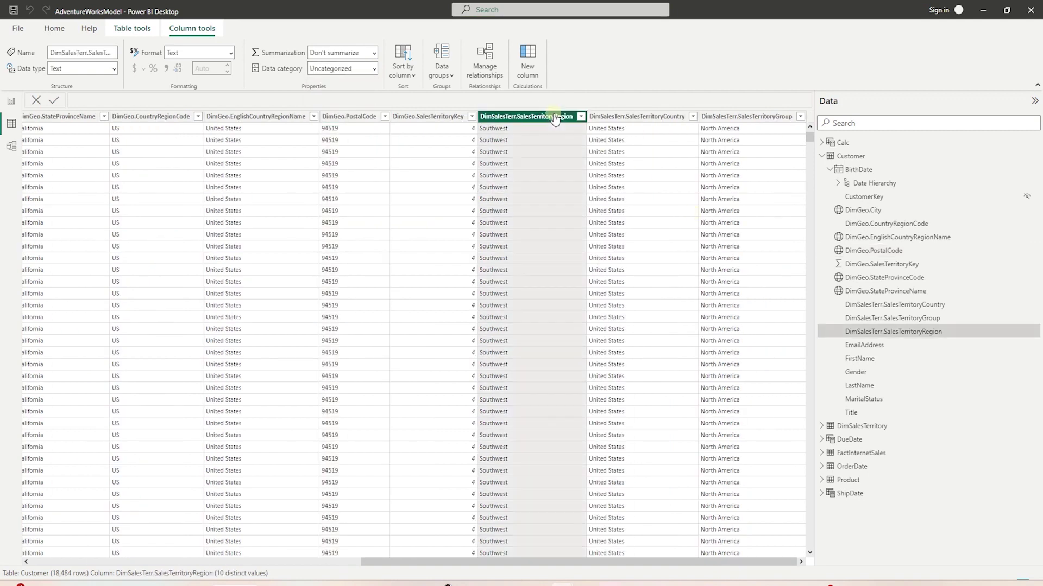
{"action": "left_click", "coordinate": [373, 68]}
{"action": "left_click", "coordinate": [343, 199]}
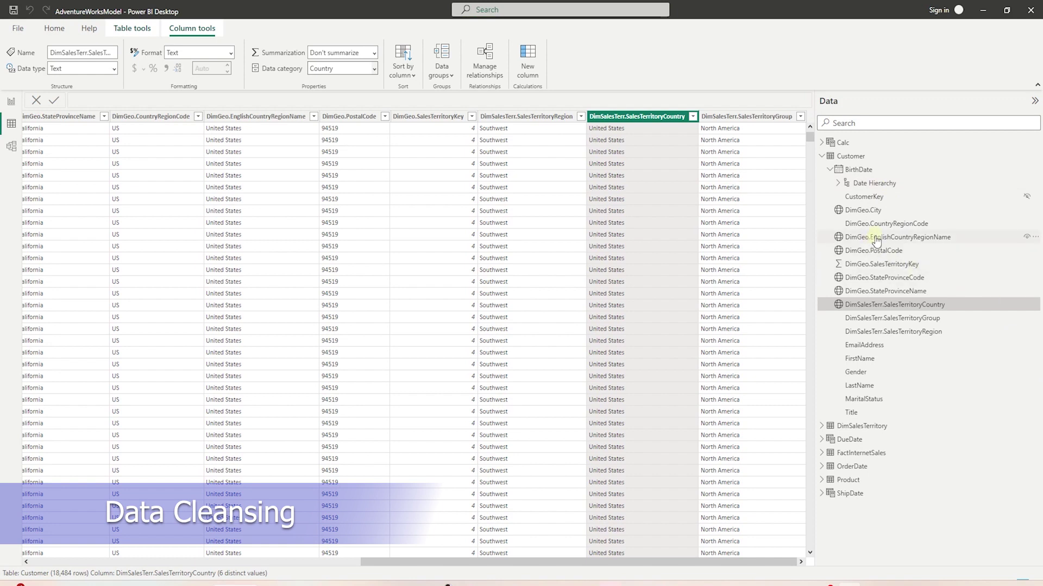
- Rename DimGeo.City to City and DimGeo.EnglishCountryRegionName to CountryRegionName
{"action": "right_click", "coordinate": [867, 216]}
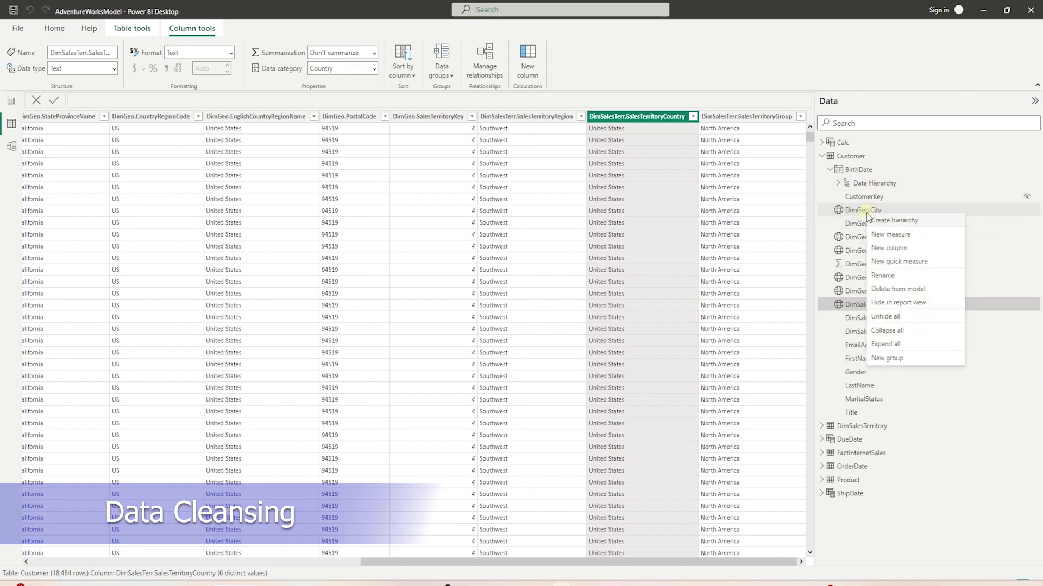
{"action": "left_click", "coordinate": [900, 277]}
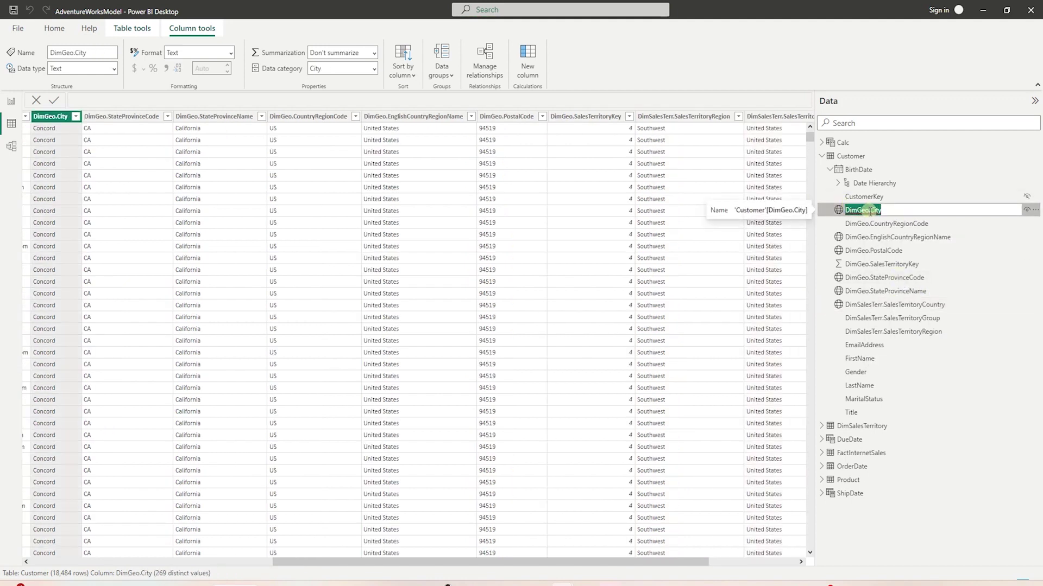
{"action": "left_click_drag", "start_coordinate": [868, 212], "coordinate": [822, 210]}
{"action": "key", "text": "BackSpace"}
{"action": "key", "text": "Return"}
{"action": "right_click", "coordinate": [867, 243]}
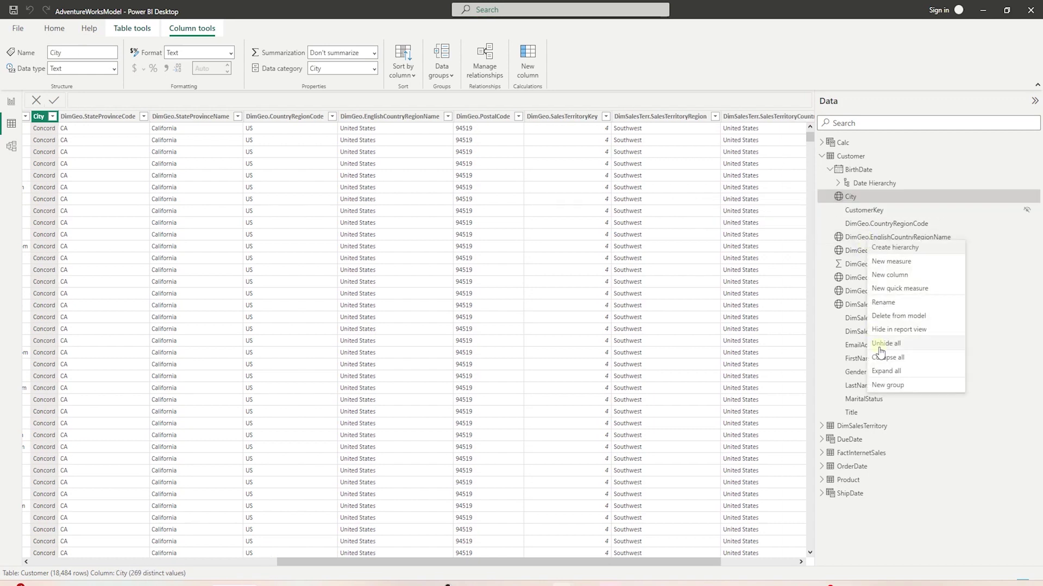
{"action": "left_click", "coordinate": [883, 302]}
{"action": "left_click_drag", "start_coordinate": [844, 237], "coordinate": [890, 237]}
{"action": "key", "text": "BackSpace"}
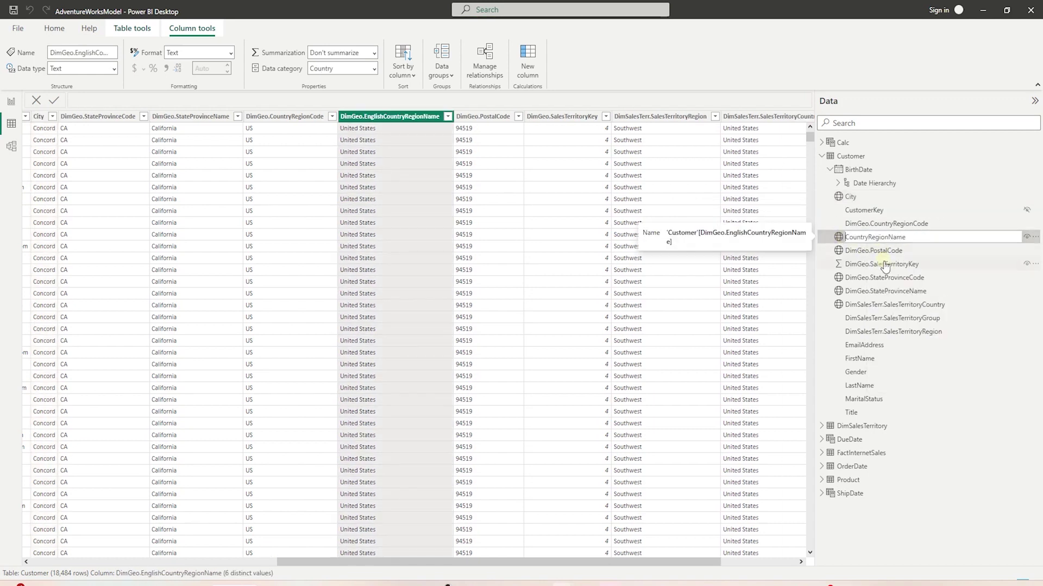
{"action": "key", "text": "Return"}
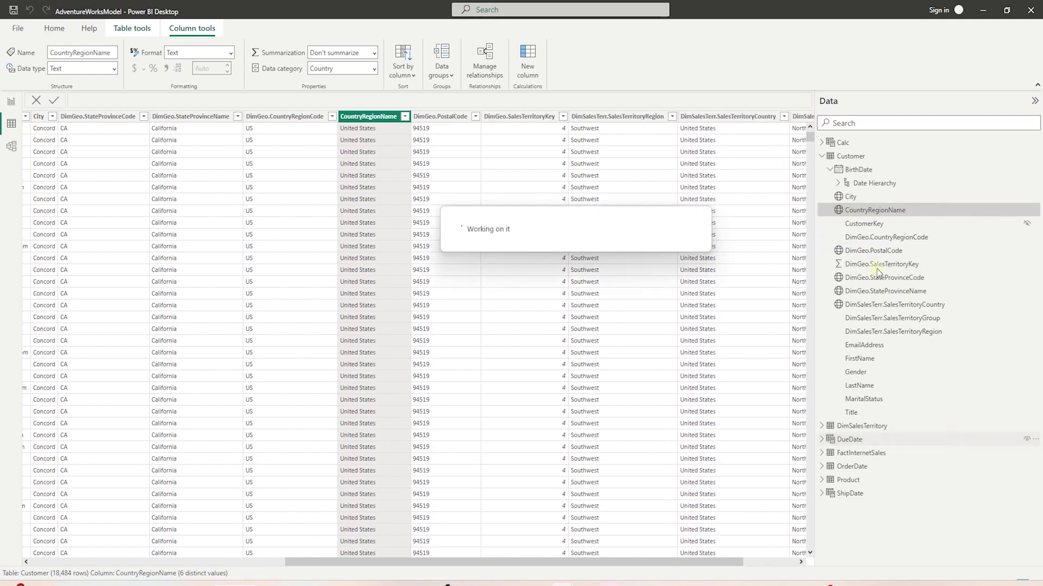
- Rename DimGeo.PostalCode to PostalCode by dropping the DimGeo. prefix
{"action": "right_click", "coordinate": [863, 250]}
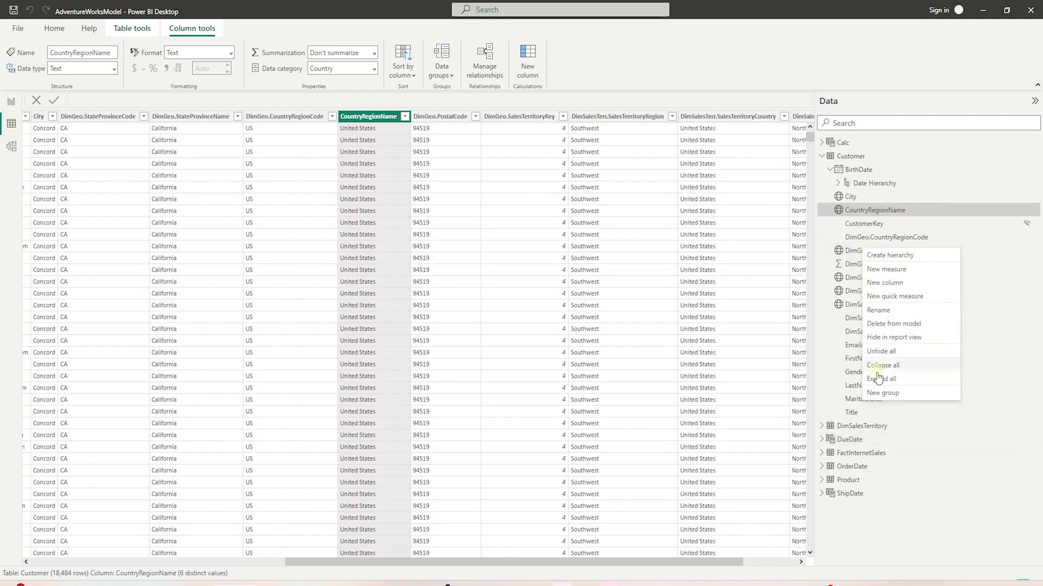
{"action": "left_click", "coordinate": [878, 310]}
{"action": "key", "text": "Home"}
{"action": "key", "text": "Delete"}
{"action": "key", "text": "Delete"}
{"action": "key", "text": "Delete"}
{"action": "key", "text": "Delete"}
{"action": "key", "text": "Delete"}
{"action": "key", "text": "Delete"}
{"action": "key", "text": "Delete"}
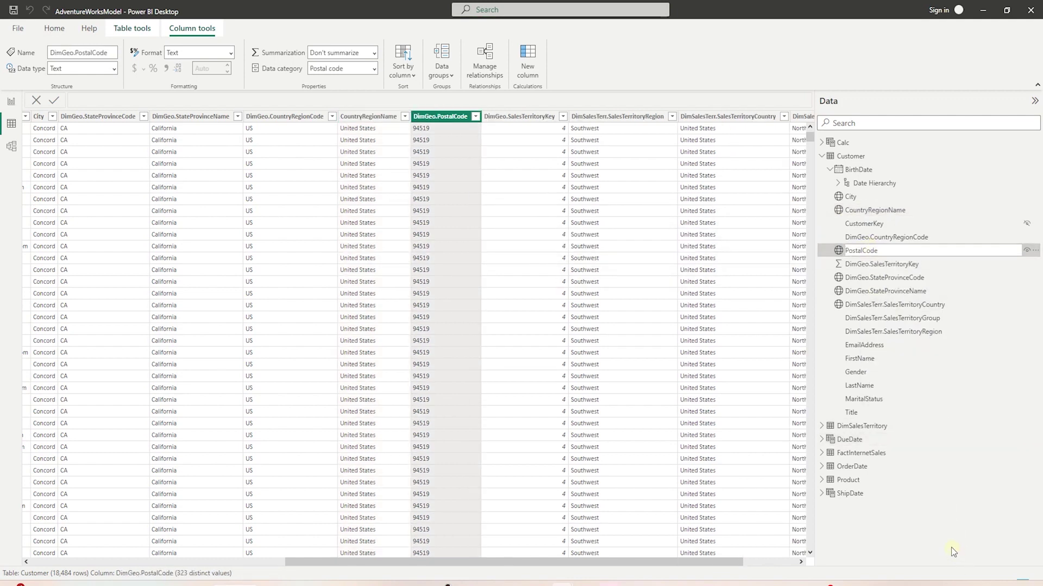
{"action": "key", "text": "Return"}
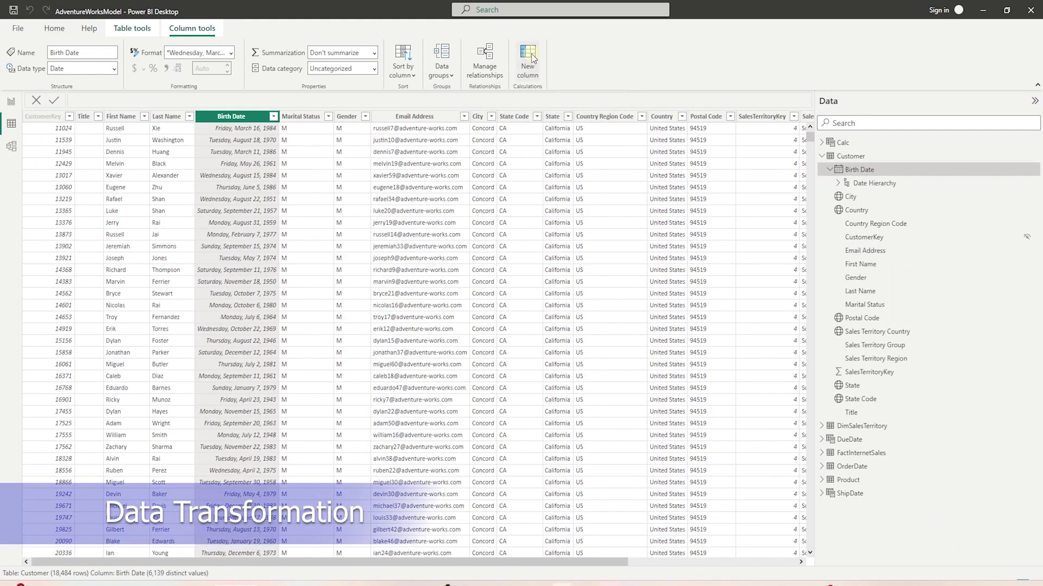
- Create the column Customer Name = Customer[First Name] & " " & Customer[Last Name]
{"action": "left_click", "coordinate": [531, 54]}
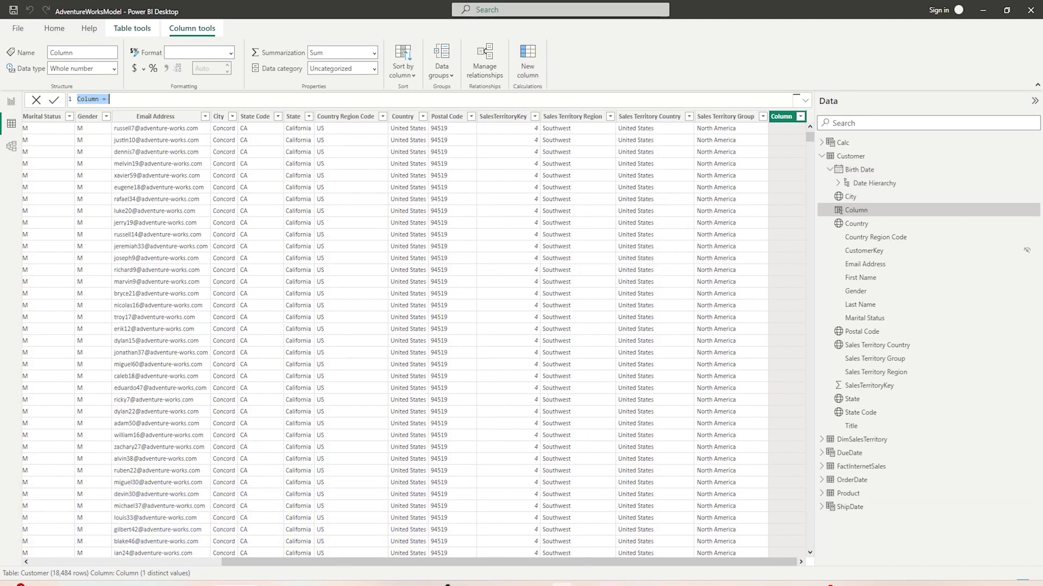
{"action": "left_click", "coordinate": [99, 101]}
{"action": "key", "text": "BackSpace"}
{"action": "key", "text": "BackSpace"}
{"action": "key", "text": "BackSpace"}
{"action": "key", "text": "BackSpace"}
{"action": "type", "text": "ustomer Name = Firs"}
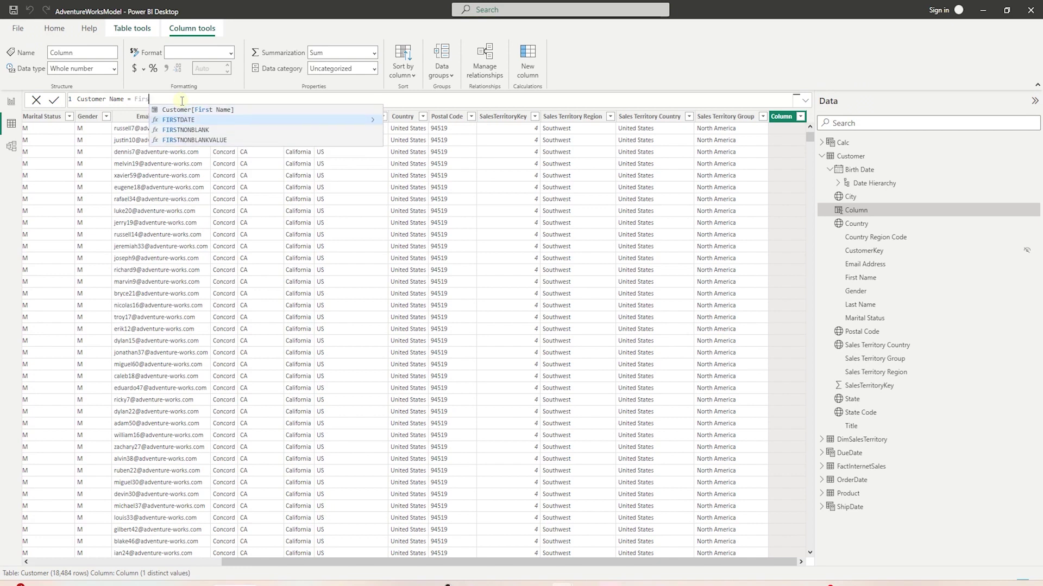
{"action": "key", "text": "Up"}
{"action": "key", "text": "Tab"}
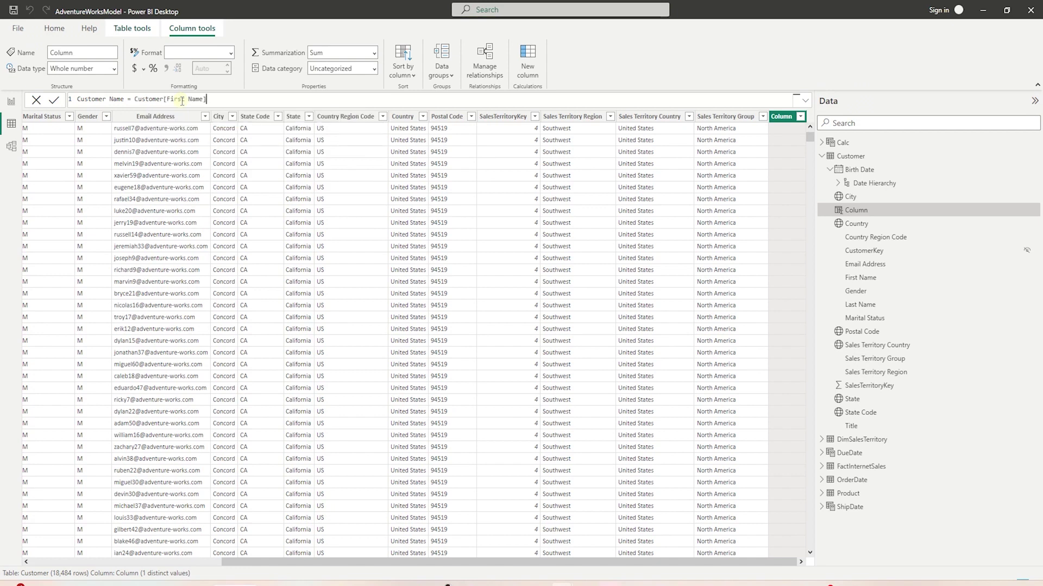
{"action": "type", "text": "& \" \" &"}
{"action": "type", "text": "Last"}
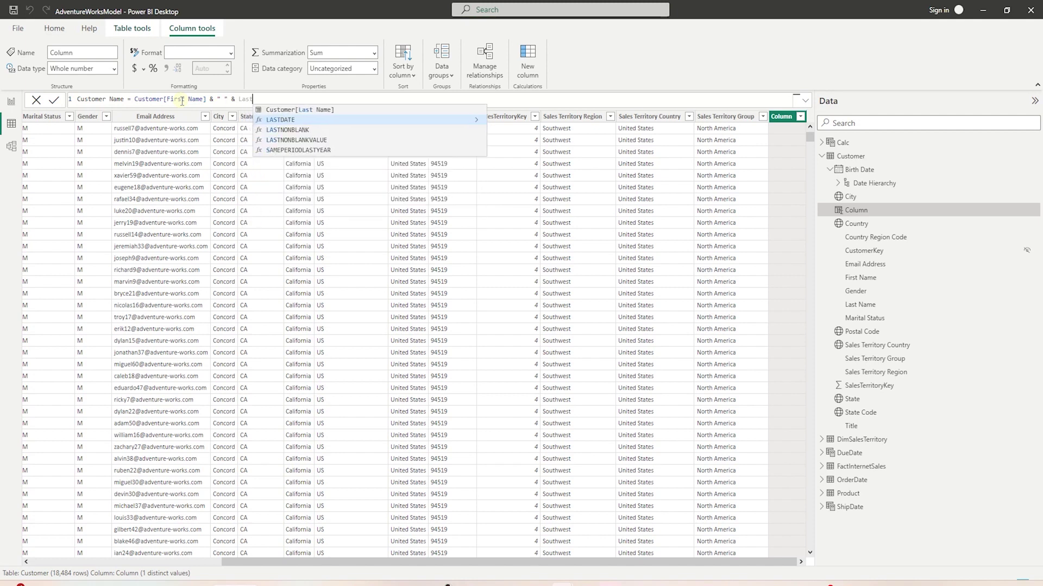
{"action": "key", "text": "Up"}
{"action": "key", "text": "Tab"}
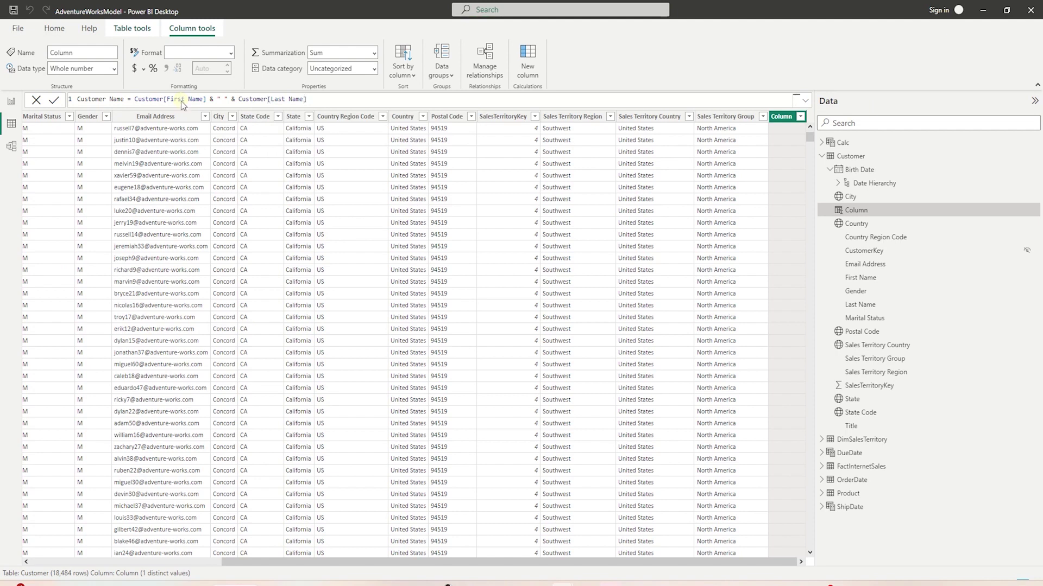
{"action": "key", "text": "Return"}
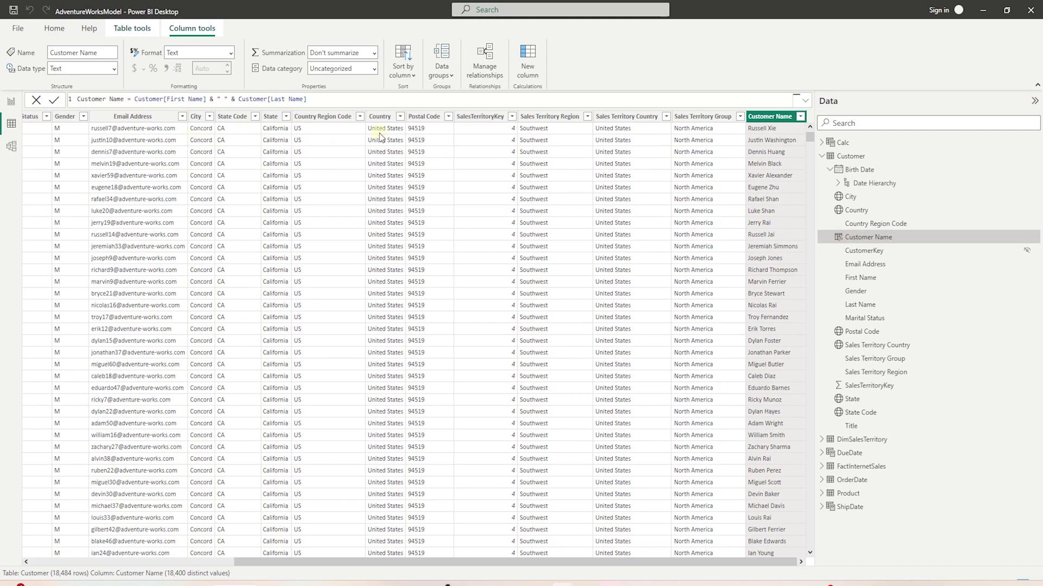
- Scroll across the table to check the new Customer Name values
{"action": "left_click_drag", "start_coordinate": [405, 563], "coordinate": [202, 563]}
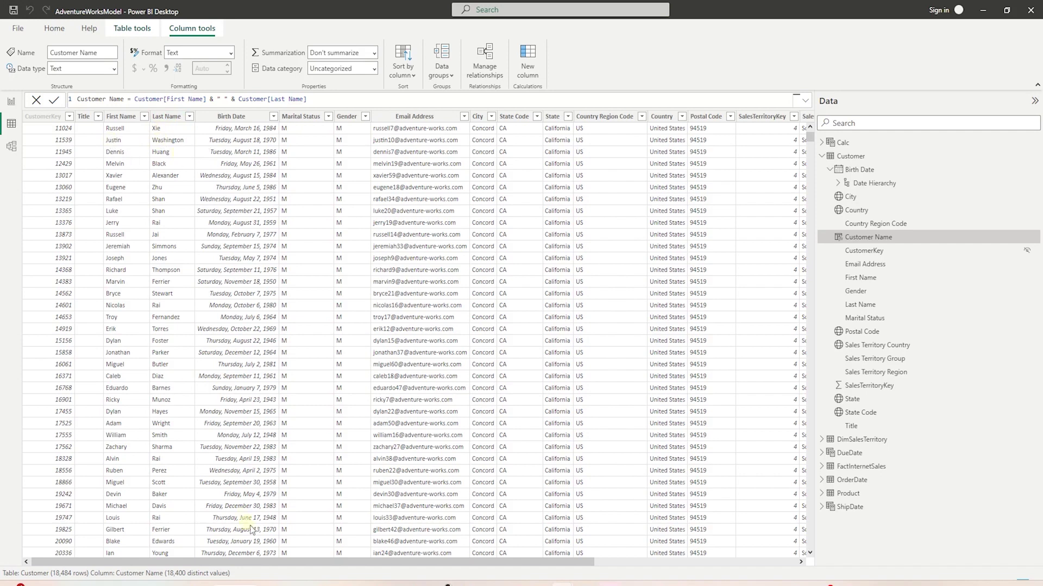
{"action": "left_click_drag", "start_coordinate": [276, 562], "coordinate": [517, 555]}
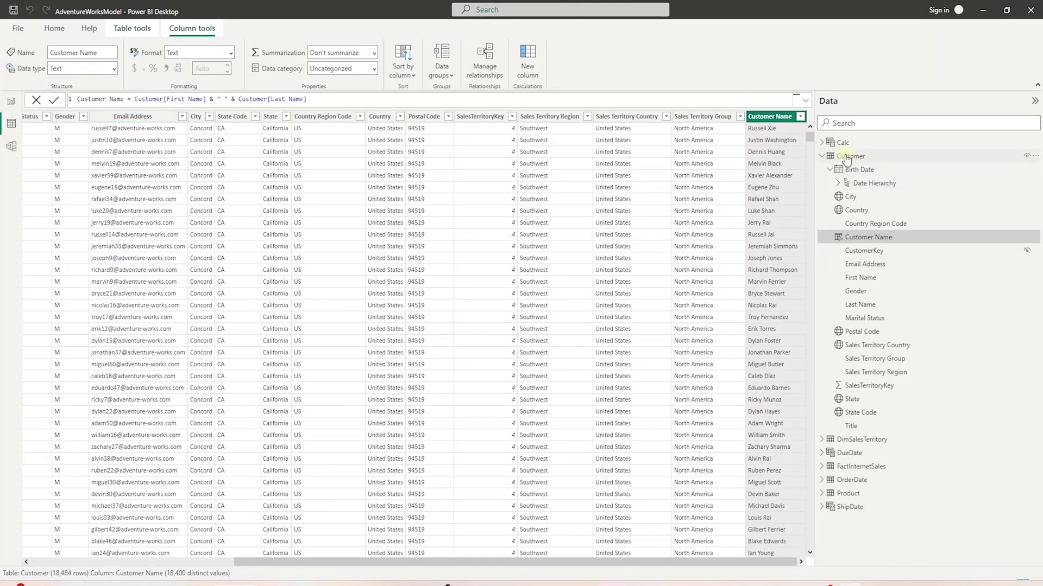
{"action": "left_click", "coordinate": [528, 58]}
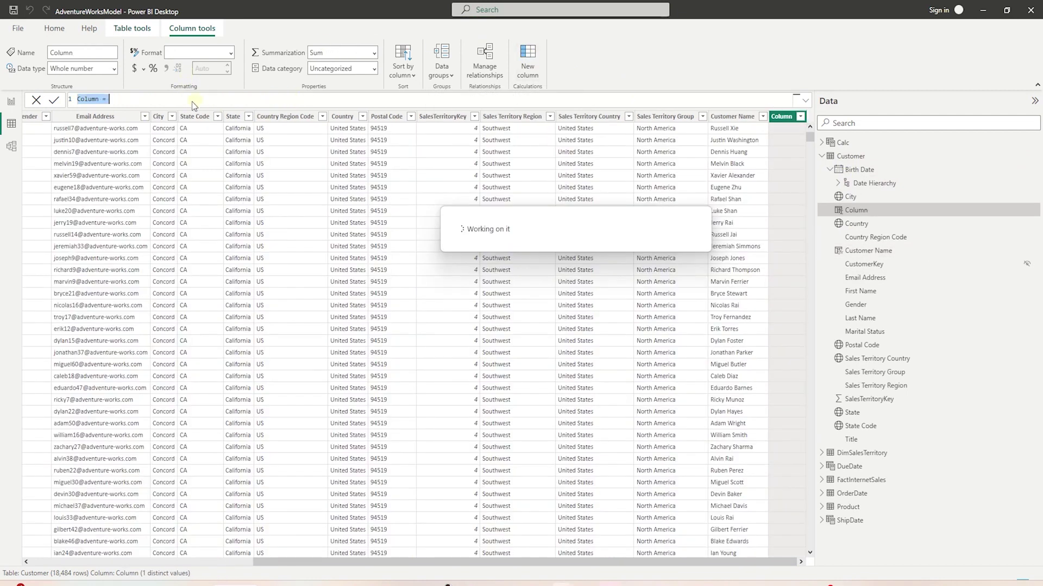
- Write Customer Age = YEARFRAC(Birth date, TODAY(), 1) in the new column's formula
{"action": "type", "text": "Customer Ag"}
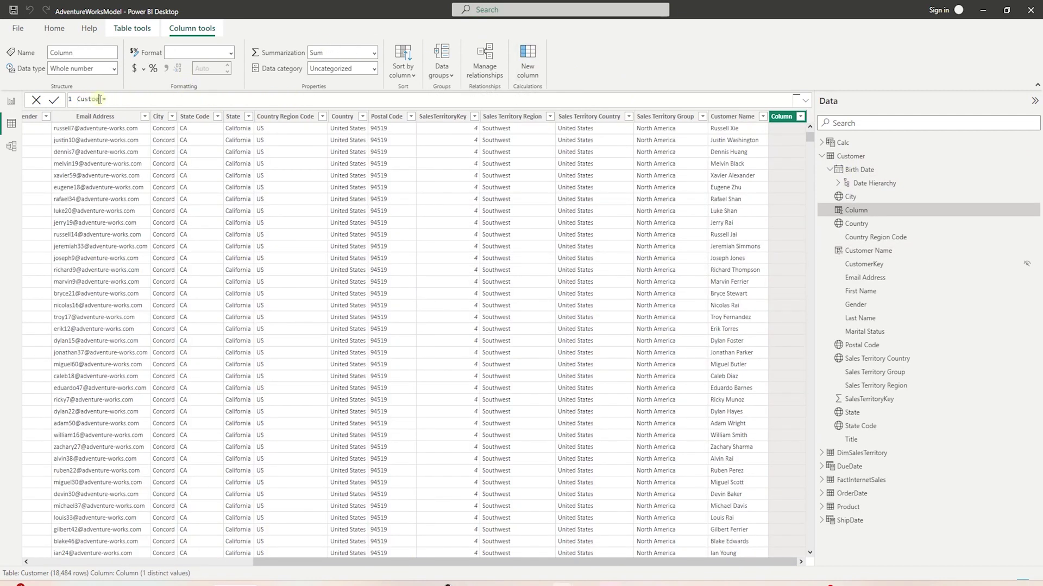
{"action": "type", "text": "e"}
{"action": "key", "text": "End"}
{"action": "type", "text": "YEARFRAC ("}
{"action": "key", "text": "Return"}
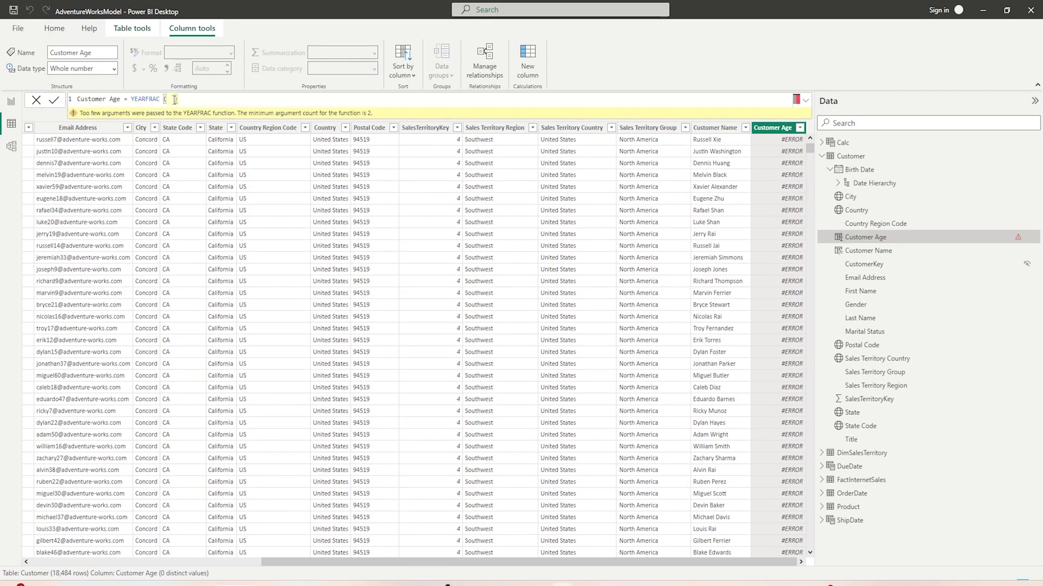
{"action": "type", "text": "Customer[Birthdate], TODAY ())"}
{"action": "left_click_drag", "start_coordinate": [174, 98], "coordinate": [242, 98]}
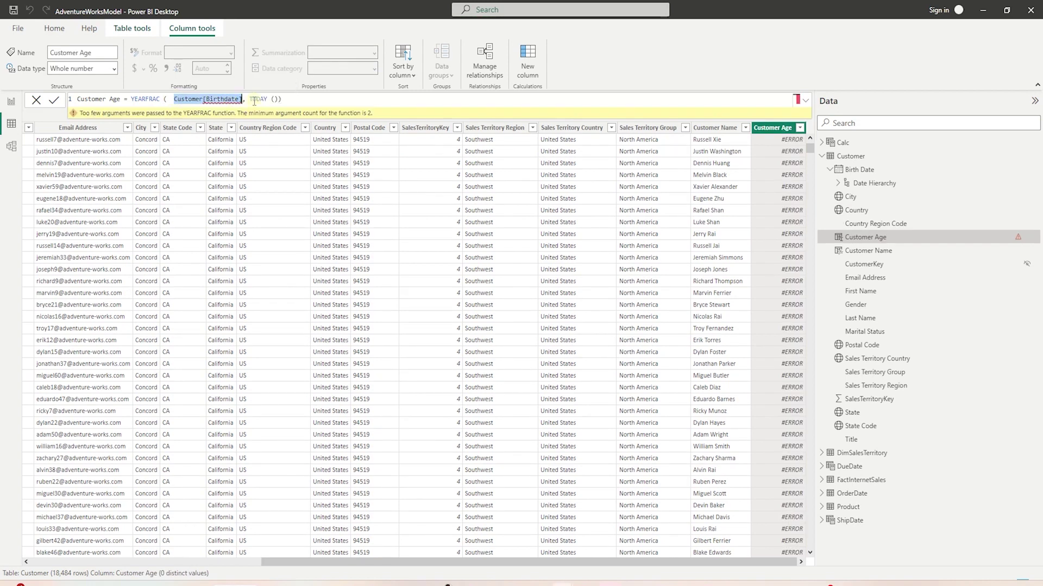
{"action": "left_click", "coordinate": [277, 99]}
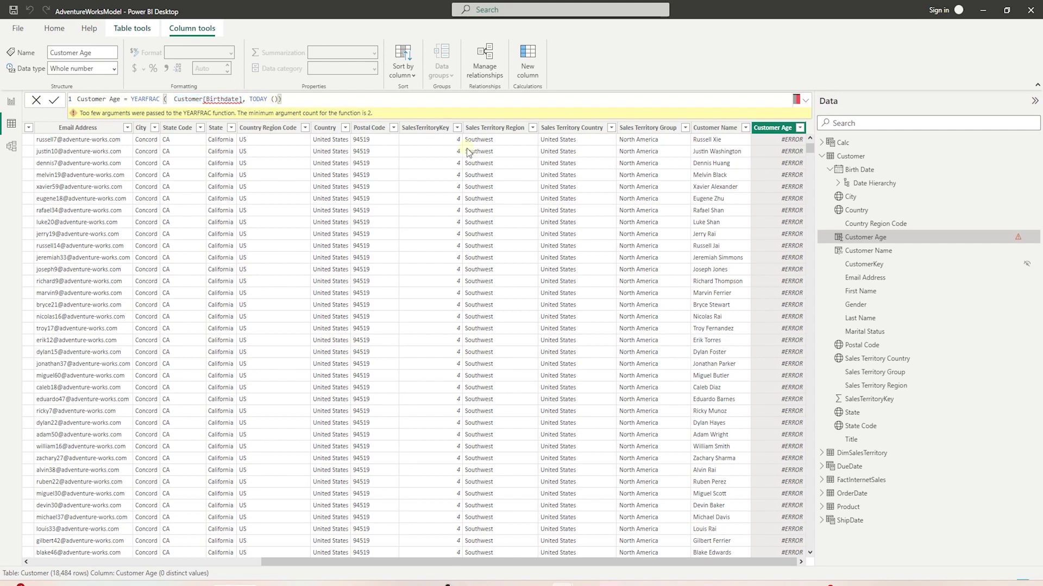
{"action": "key", "text": "Right"}
{"action": "type", "text": ","}
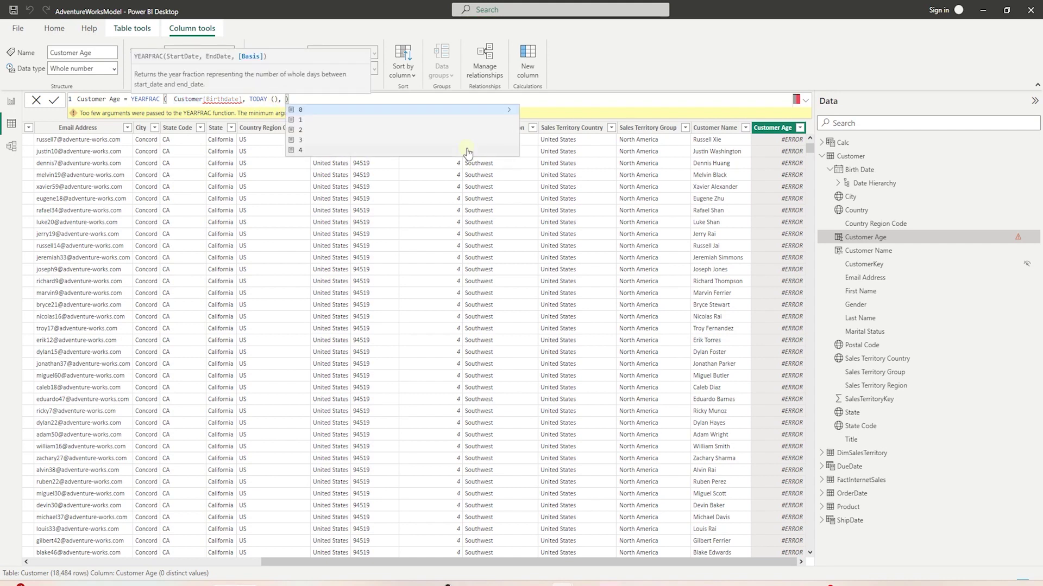
{"action": "key", "text": "Down"}
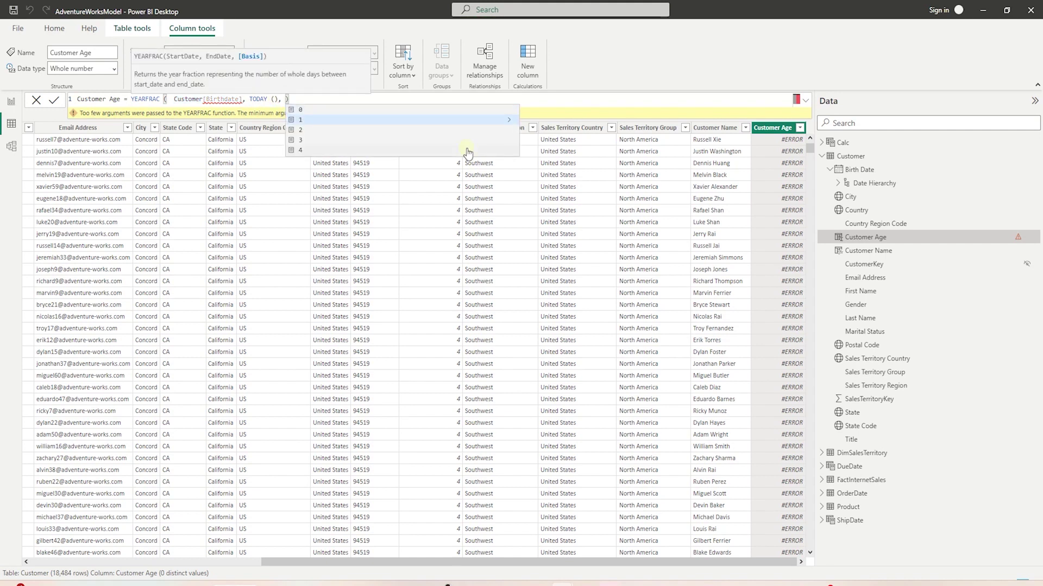
{"action": "type", "text": "1"}
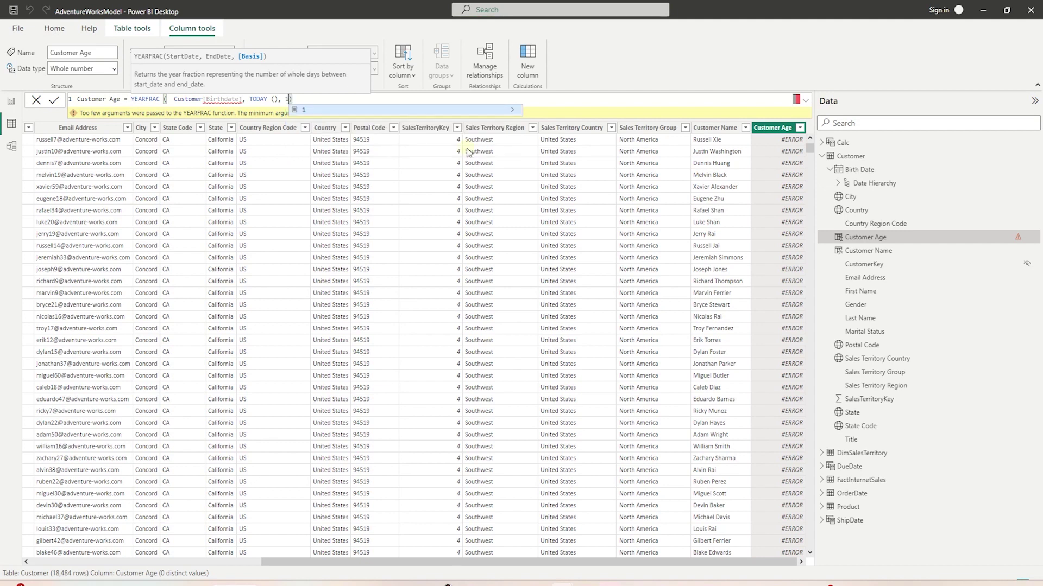
- Correct the Birth date reference, wrap the formula in INT(), and commit Customer Age
{"action": "left_click", "coordinate": [220, 100]}
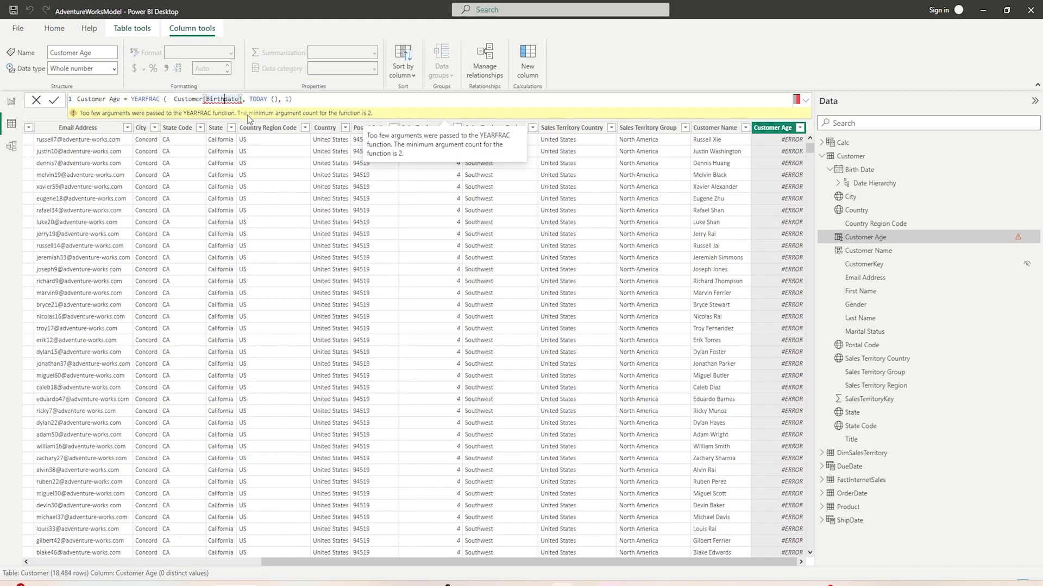
{"action": "left_click", "coordinate": [317, 99]}
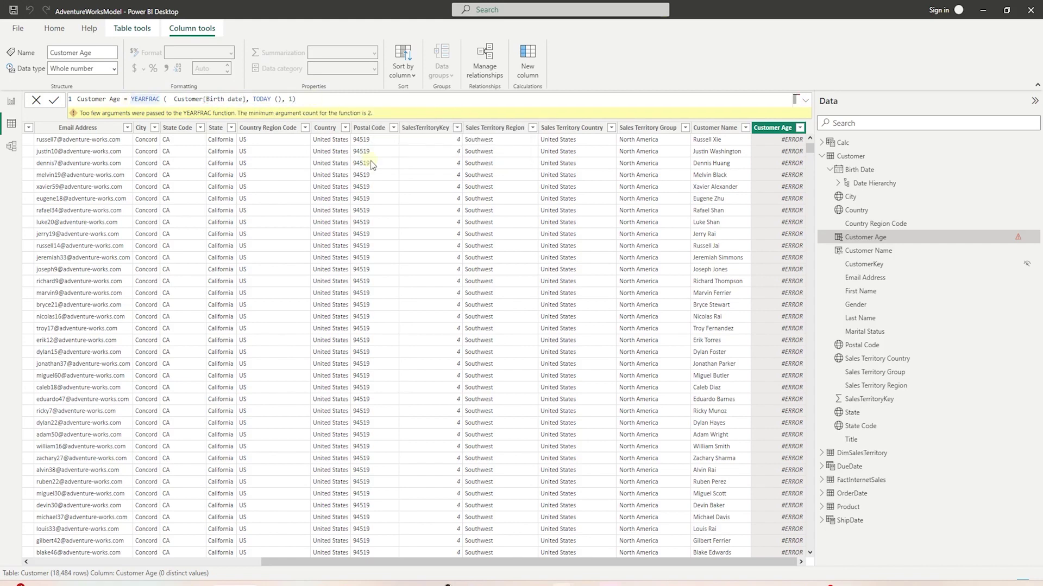
{"action": "type", "text": "INT("}
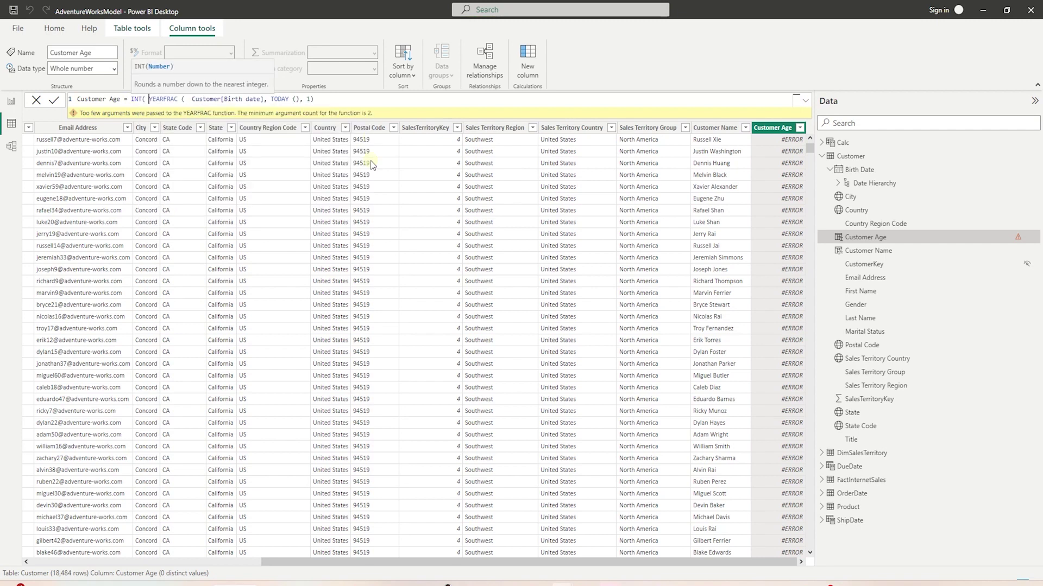
{"action": "left_click", "coordinate": [371, 101]}
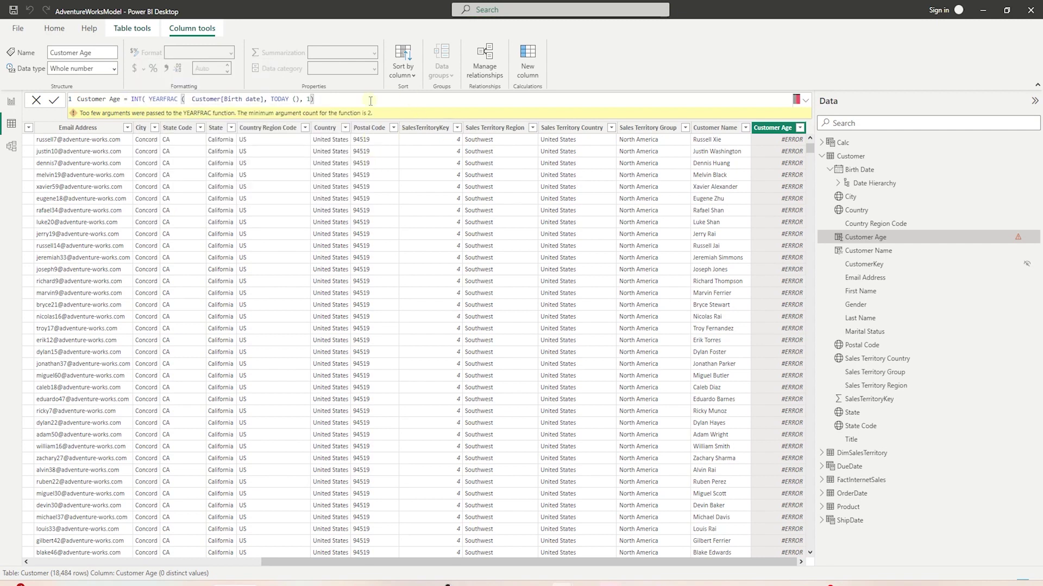
{"action": "type", "text": ")"}
{"action": "left_click", "coordinate": [54, 104]}
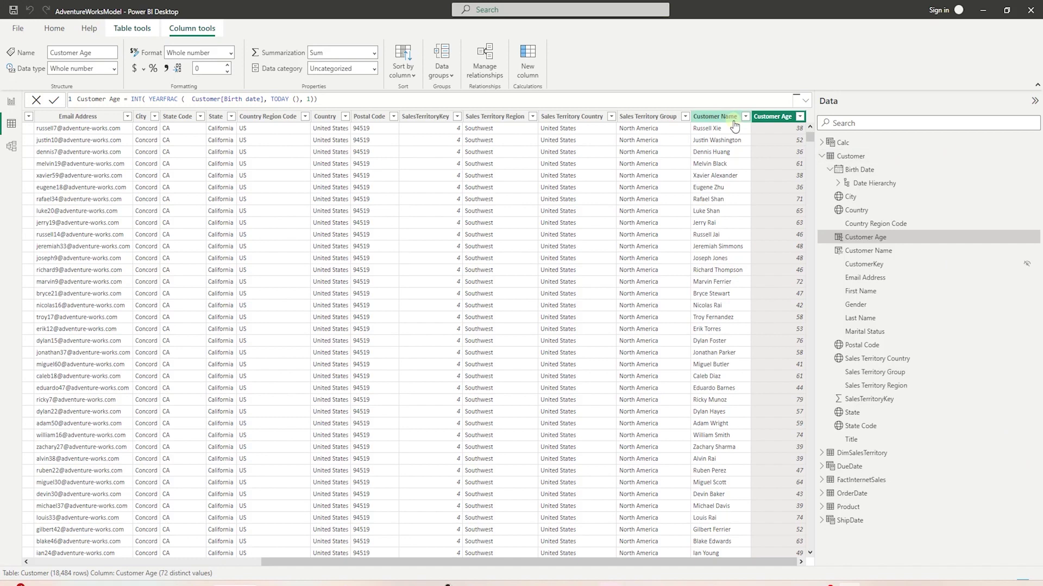
- Create a blank calculated column in Customer using New column on Column tools
{"action": "left_click", "coordinate": [528, 57]}
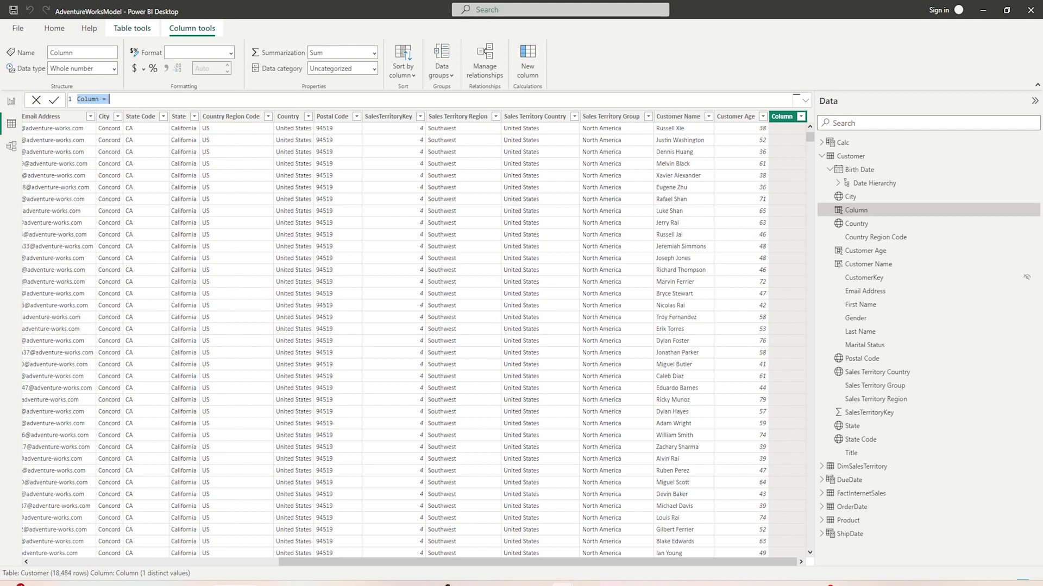
- Name the new calculated column Age Band
{"action": "key", "text": "End"}
{"action": "double_click", "coordinate": [90, 99]}
{"action": "type", "text": "Age Band"}
{"action": "key", "text": "shift+Return"}
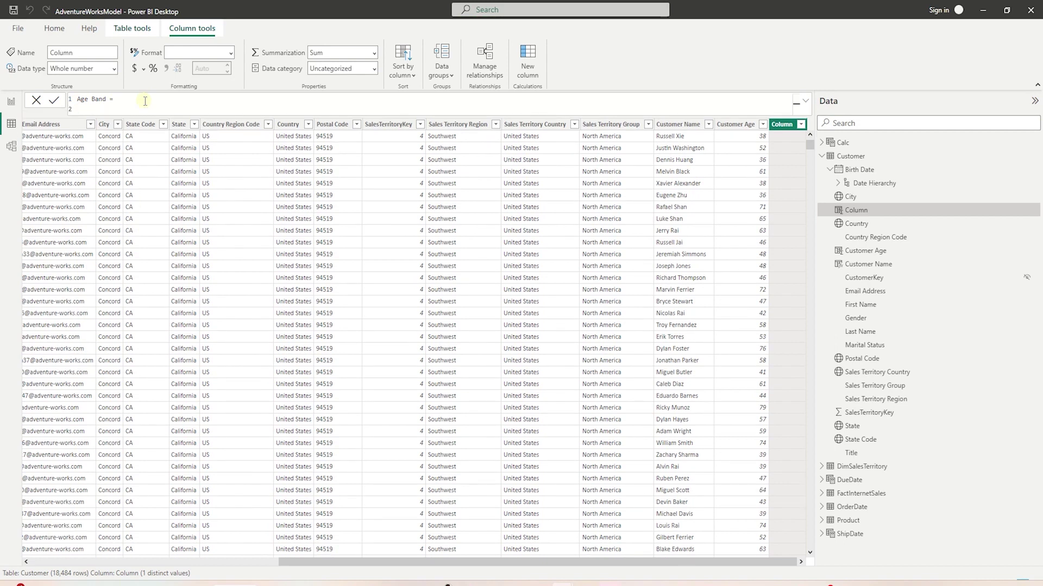
- Write IF conditions on Customer Age returning "65+", then a nested IF for >=55 returning "55-64"
{"action": "type", "text": "IF"}
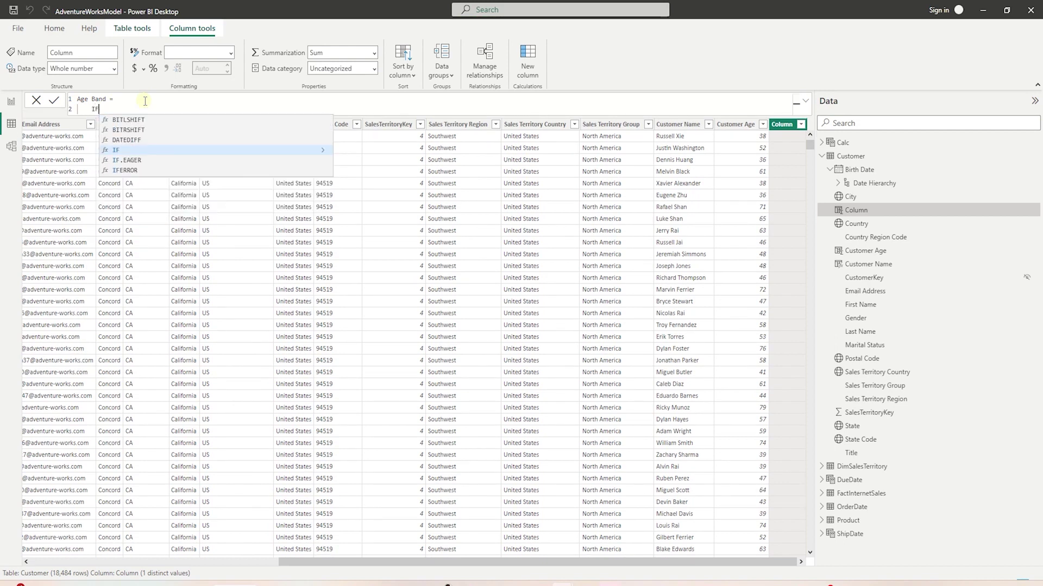
{"action": "type", "text": "("}
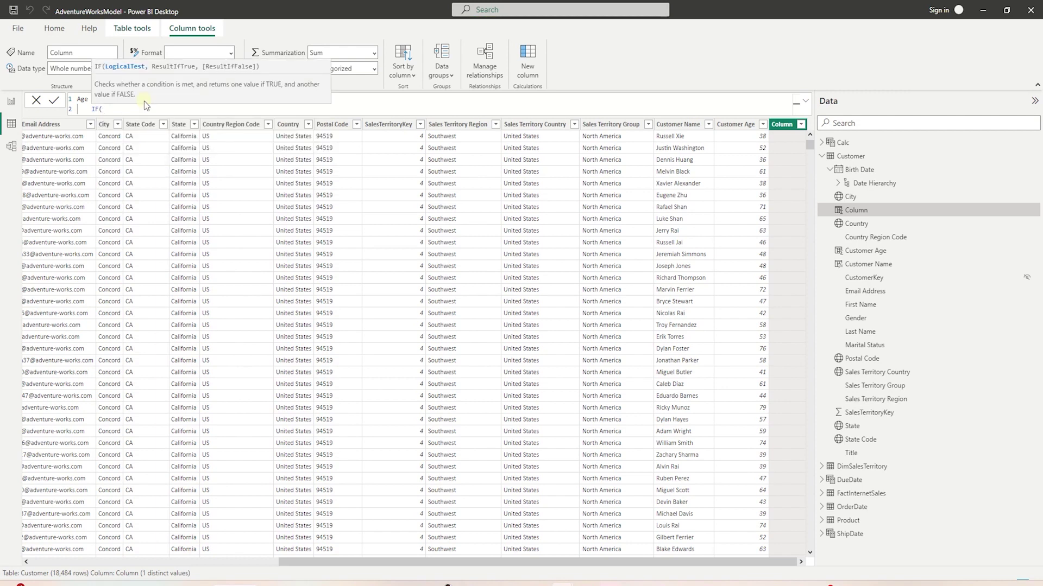
{"action": "type", "text": "'Cus"}
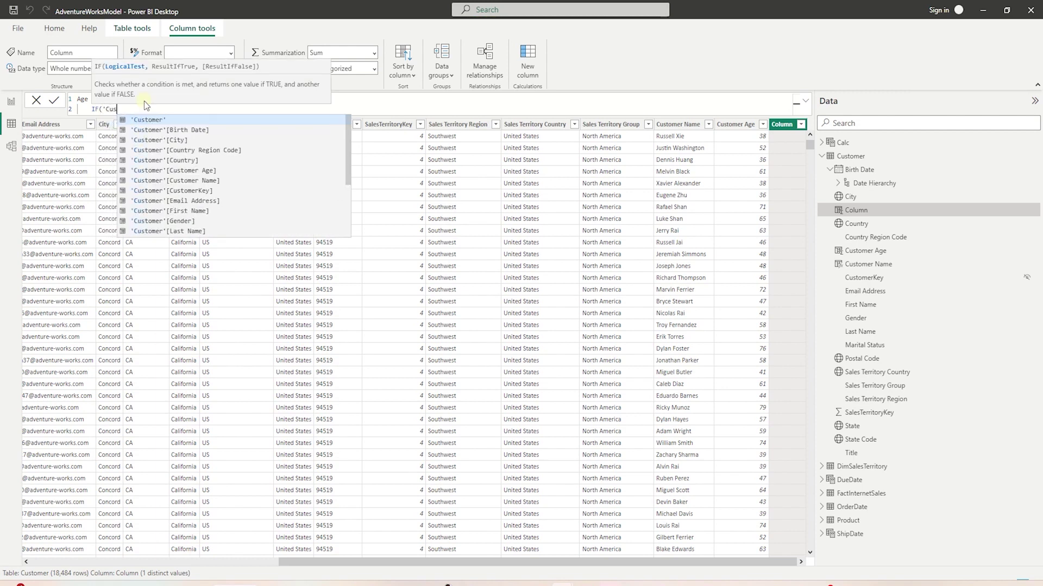
{"action": "key", "text": "Tab"}
{"action": "type", "text": "["}
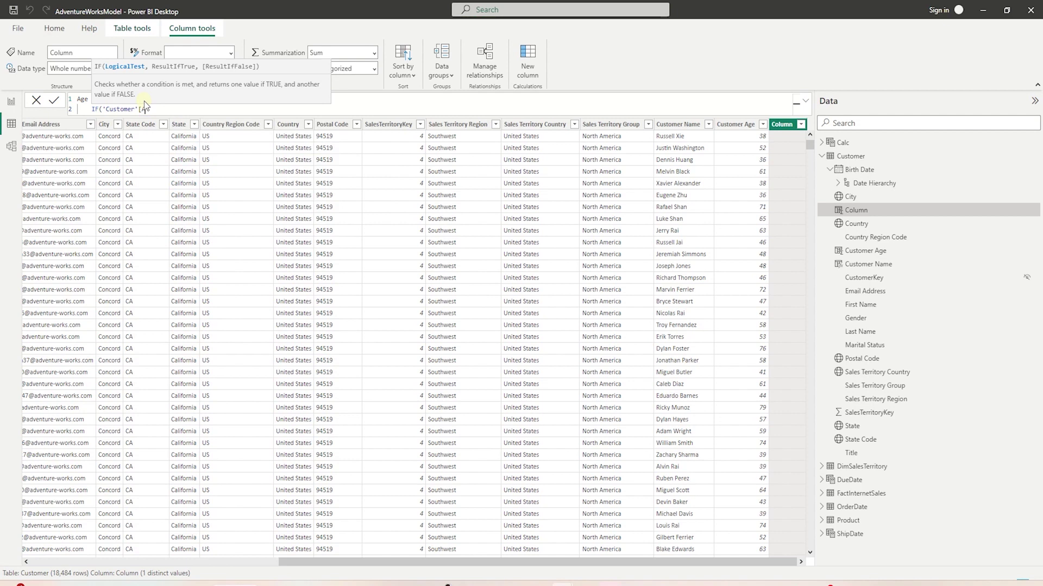
{"action": "type", "text": "C"}
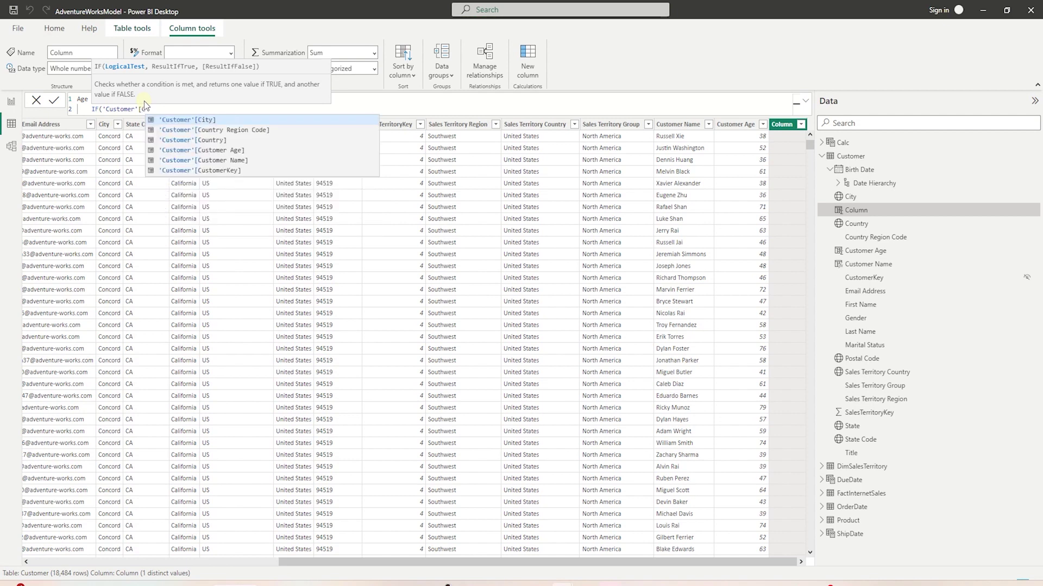
{"action": "key", "text": "Down"}
{"action": "key", "text": "Down"}
{"action": "key", "text": "Down"}
{"action": "key", "text": "Tab"}
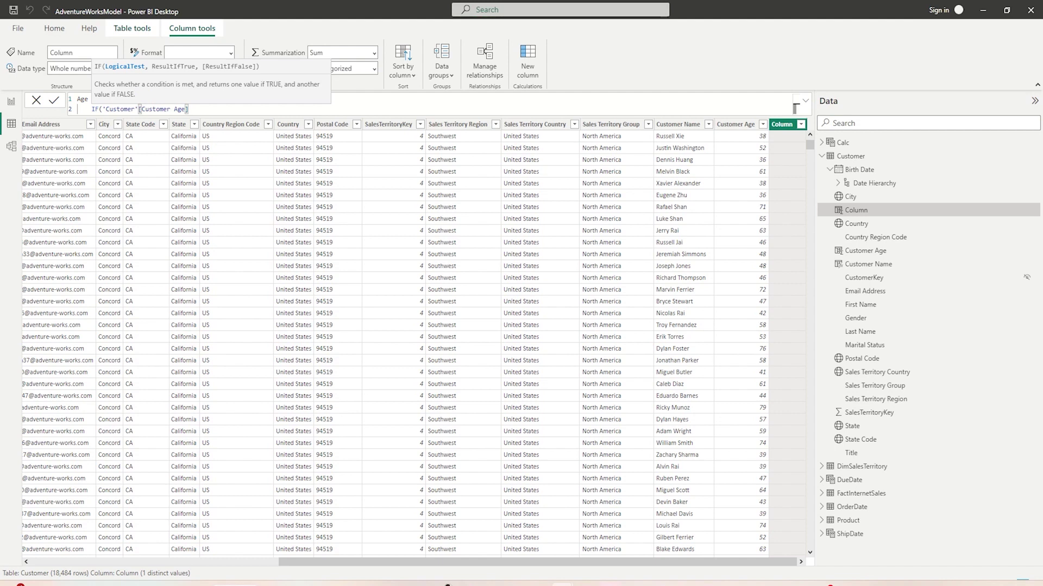
{"action": "key", "text": "Escape"}
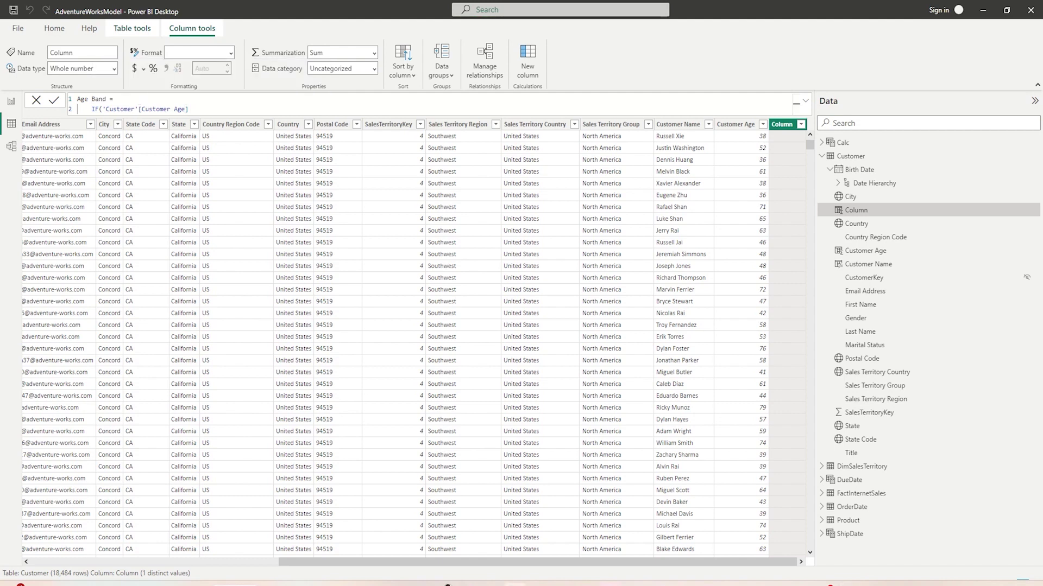
{"action": "left_click", "coordinate": [203, 109]}
{"action": "type", "text": ">"}
{"action": "type", "text": "= "}
{"action": "type", "text": "55"}
{"action": "type", "text": ", "}
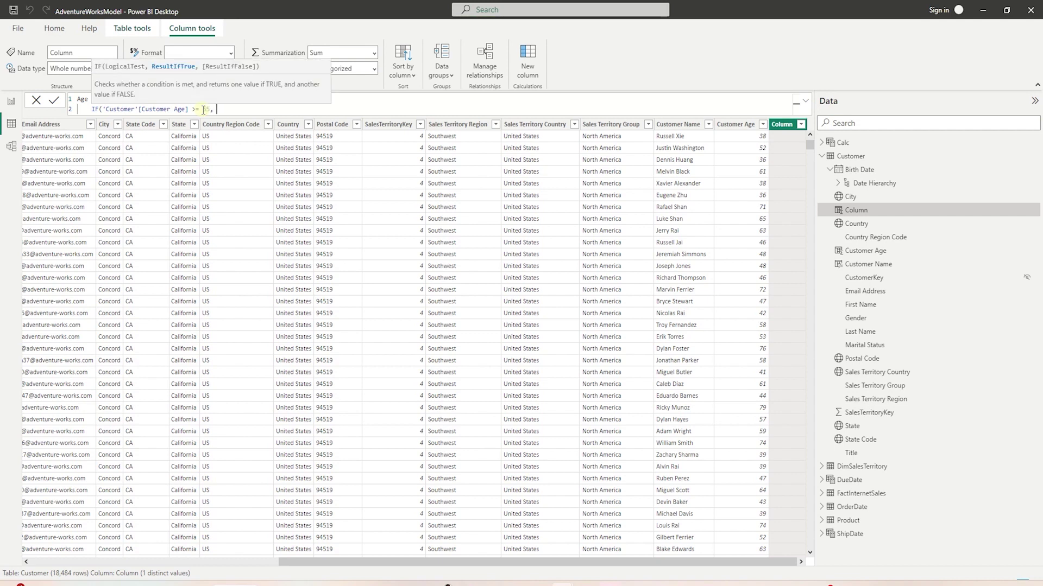
{"action": "type", "text": "\"65+\","}
{"action": "key", "text": "shift+Return"}
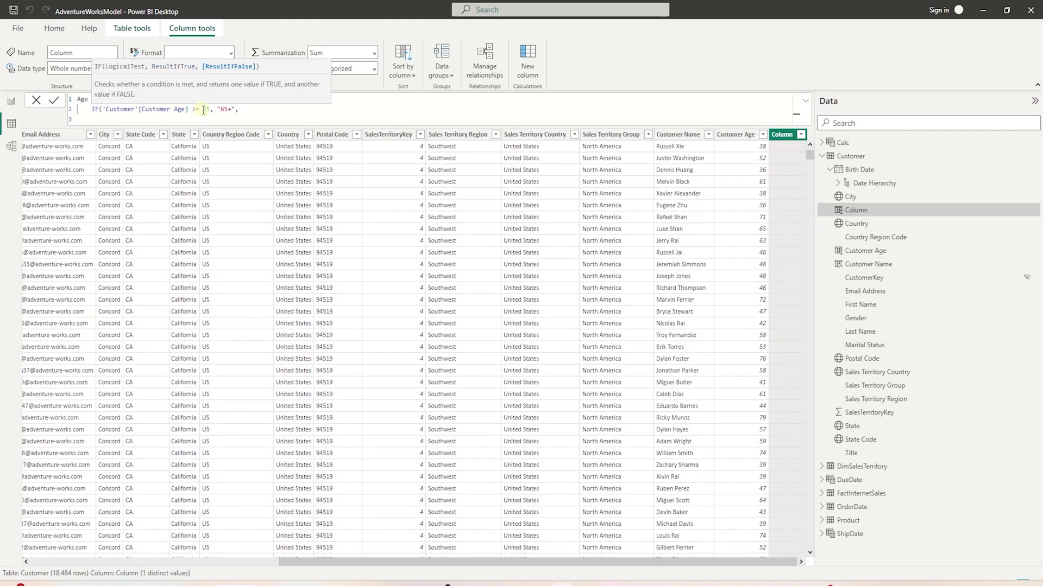
{"action": "type", "text": "IF("}
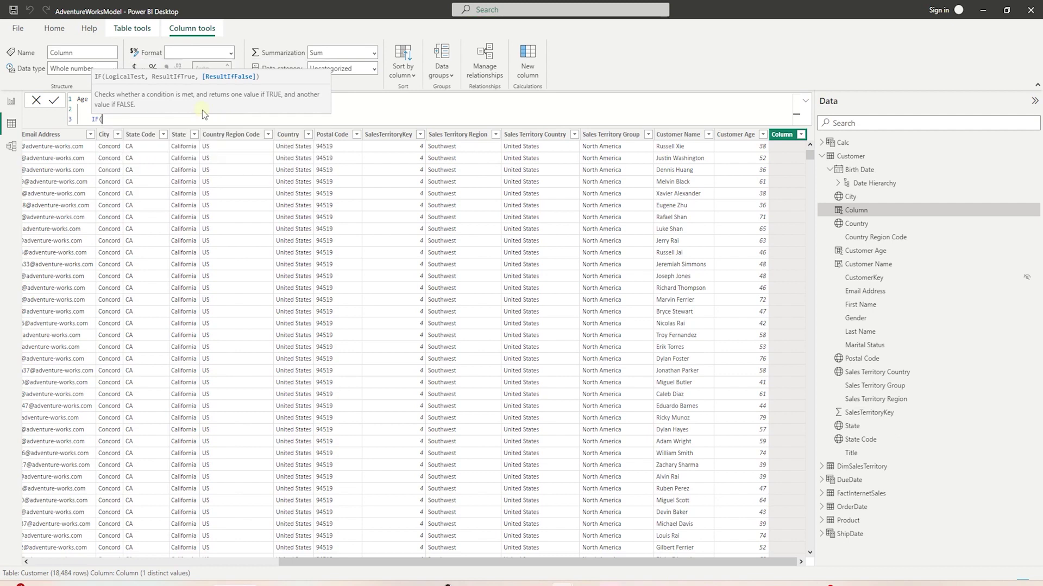
{"action": "type", "text": "'Customer'[Customer Age] >="}
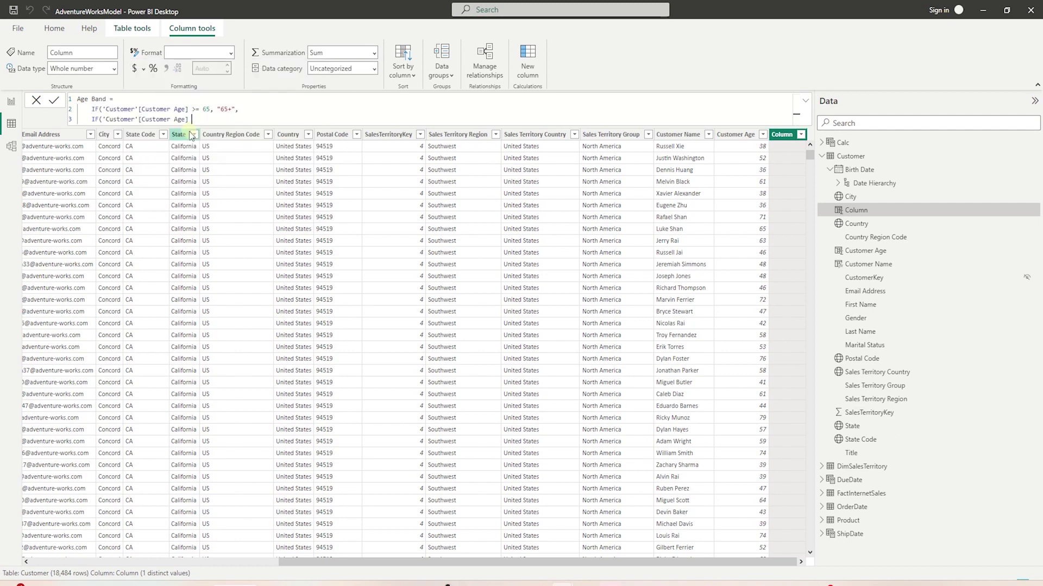
{"action": "type", "text": "55, \"55-64,"}
- Fix the misplaced comma in the 55-64 line and duplicate that condition line twice
{"action": "key", "text": "BackSpace"}
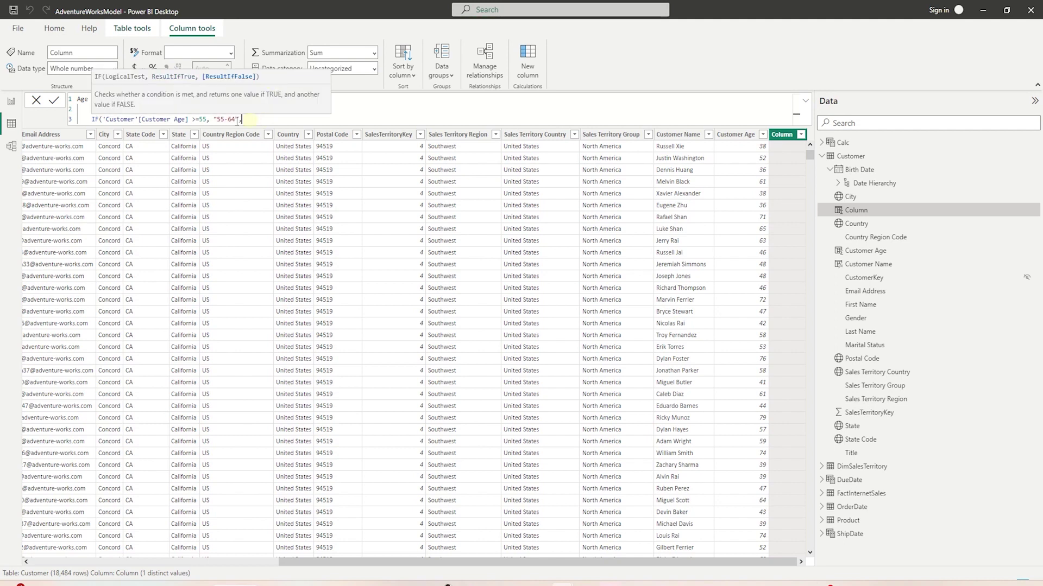
{"action": "key", "text": "Right"}
{"action": "type", "text": ","}
{"action": "key", "text": "shift+alt+Down"}
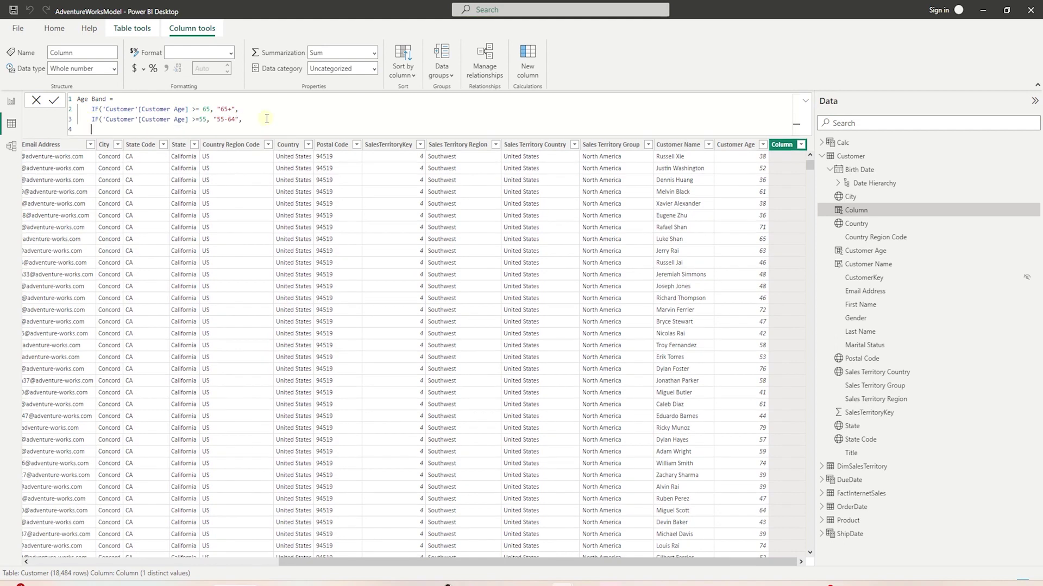
{"action": "key", "text": "shift+alt+Down"}
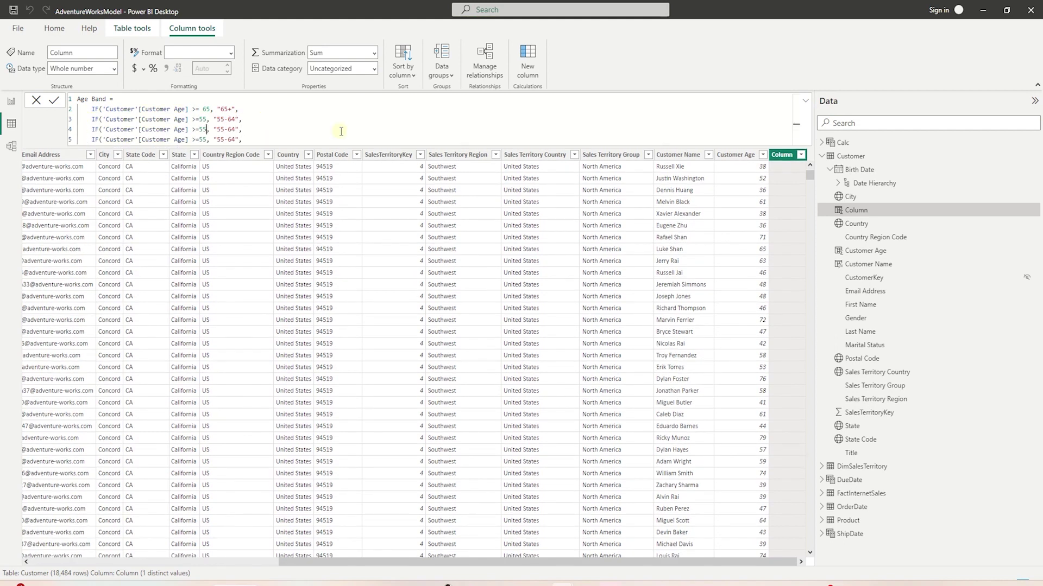
- Change the first copied line to threshold 45 with label "45-54"
{"action": "left_click", "coordinate": [200, 129]}
{"action": "key", "text": "Delete"}
{"action": "type", "text": "4"}
{"action": "key", "text": "Right"}
{"action": "key", "text": "Right"}
{"action": "key", "text": "Right"}
{"action": "key", "text": "Right"}
{"action": "key", "text": "BackSpace"}
{"action": "type", "text": "4"}
{"action": "key", "text": "Right"}
{"action": "key", "text": "Right"}
{"action": "key", "text": "Delete"}
{"action": "type", "text": "5"}
- Change the second copied line to threshold 35 with label "35-44"
{"action": "key", "text": "Down"}
{"action": "key", "text": "Left"}
{"action": "key", "text": "Left"}
{"action": "key", "text": "Left"}
{"action": "key", "text": "Left"}
{"action": "key", "text": "Left"}
{"action": "key", "text": "Left"}
{"action": "key", "text": "Left"}
{"action": "key", "text": "Left"}
{"action": "key", "text": "BackSpace"}
{"action": "type", "text": "3"}
{"action": "key", "text": "Right"}
{"action": "key", "text": "Right"}
{"action": "key", "text": "Right"}
{"action": "type", "text": "3"}
{"action": "key", "text": "Right"}
{"action": "key", "text": "Right"}
{"action": "key", "text": "Delete"}
{"action": "type", "text": "4"}
- Add the final "18-34" band, close all brackets, and commit the Age Band formula
{"action": "key", "text": "shift+Return"}
{"action": "type", "text": "\"\""}
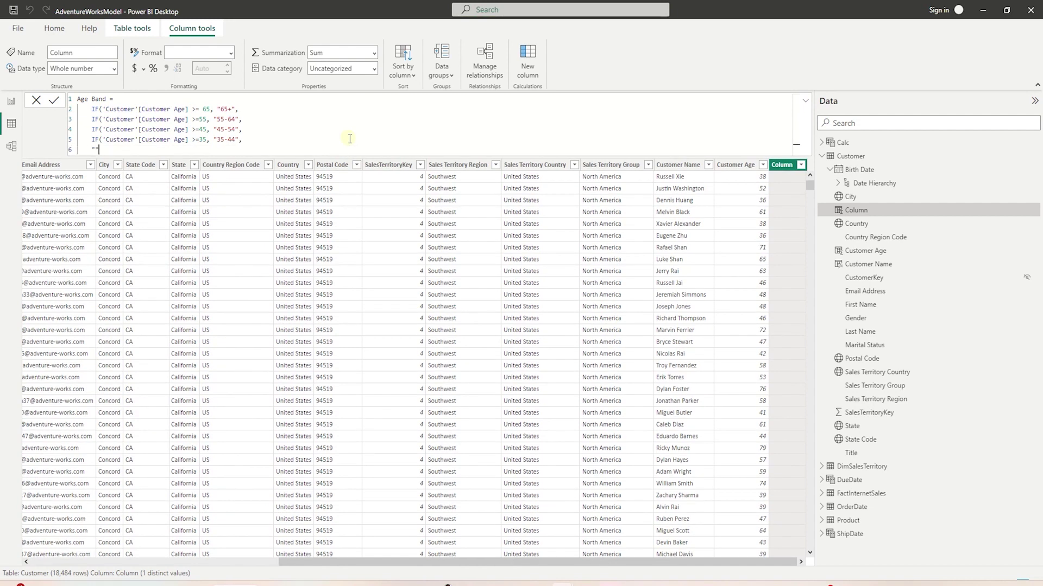
{"action": "type", "text": "18-34"}
{"action": "type", "text": " ))))"}
{"action": "left_click", "coordinate": [54, 100]}
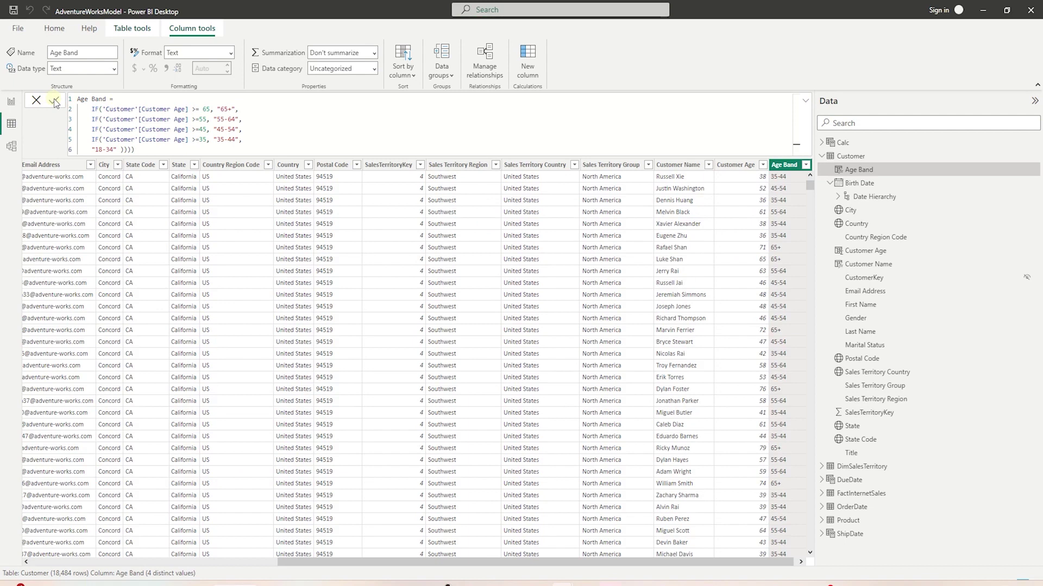
- Review the Age Band values in its filter list, then collapse the Customer field list
{"action": "left_click", "coordinate": [805, 165]}
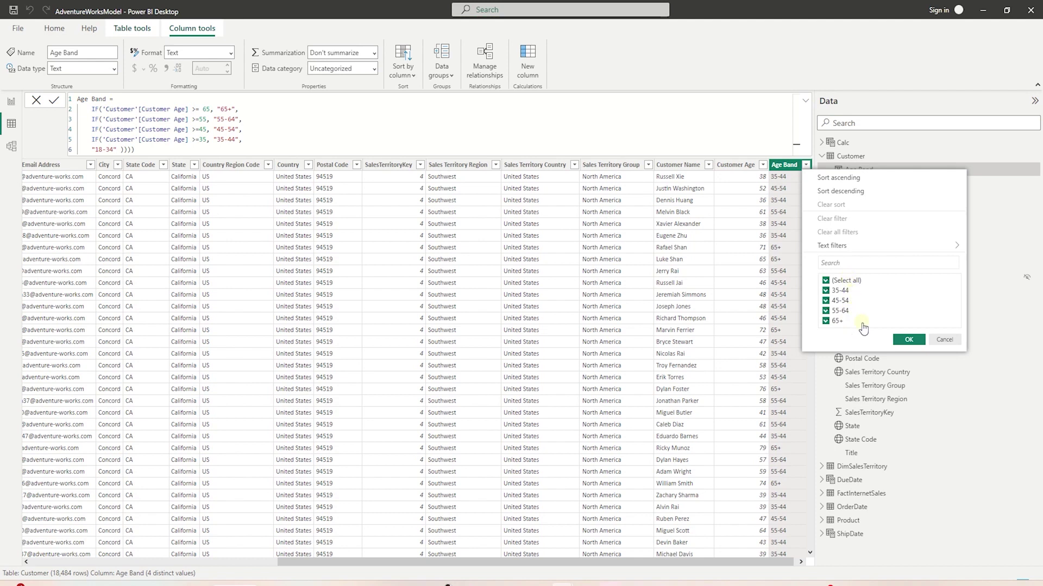
{"action": "left_click", "coordinate": [908, 340]}
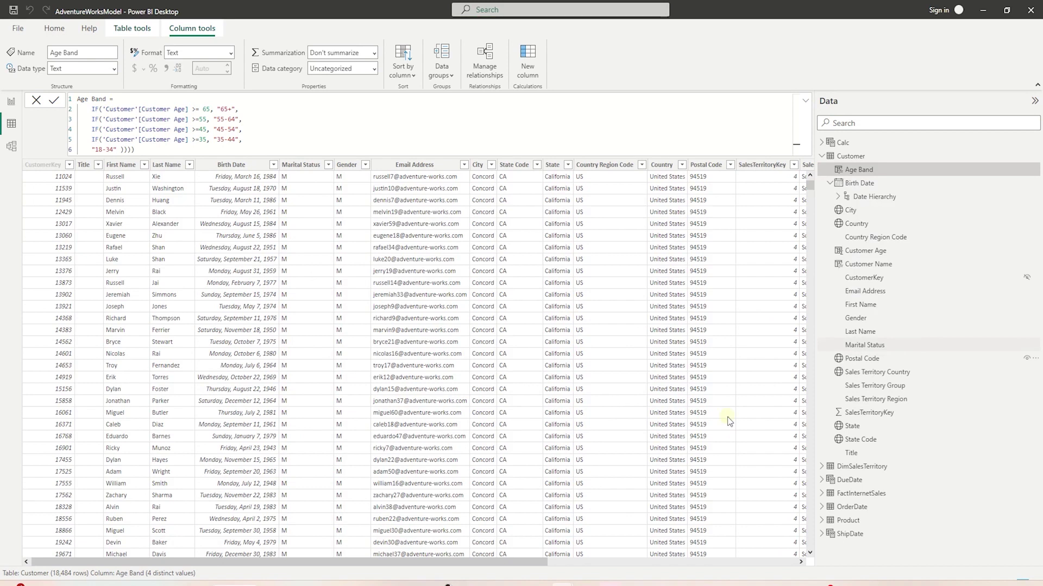
{"action": "left_click", "coordinate": [586, 562]}
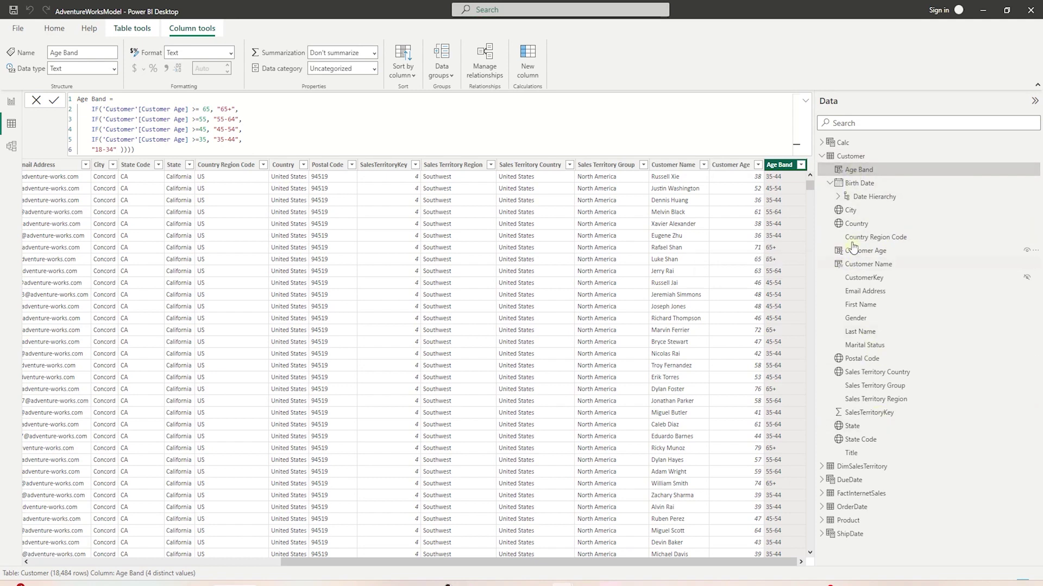
{"action": "left_click", "coordinate": [822, 156]}
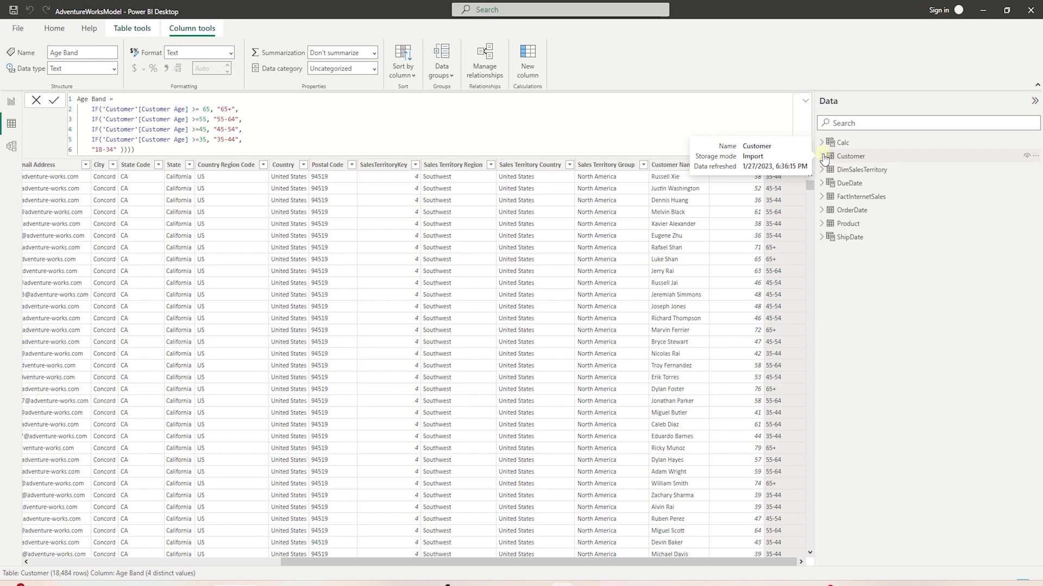
- Expand Product and rename the DimProCat.English category name field to Product Category Name
{"action": "left_click", "coordinate": [822, 224]}
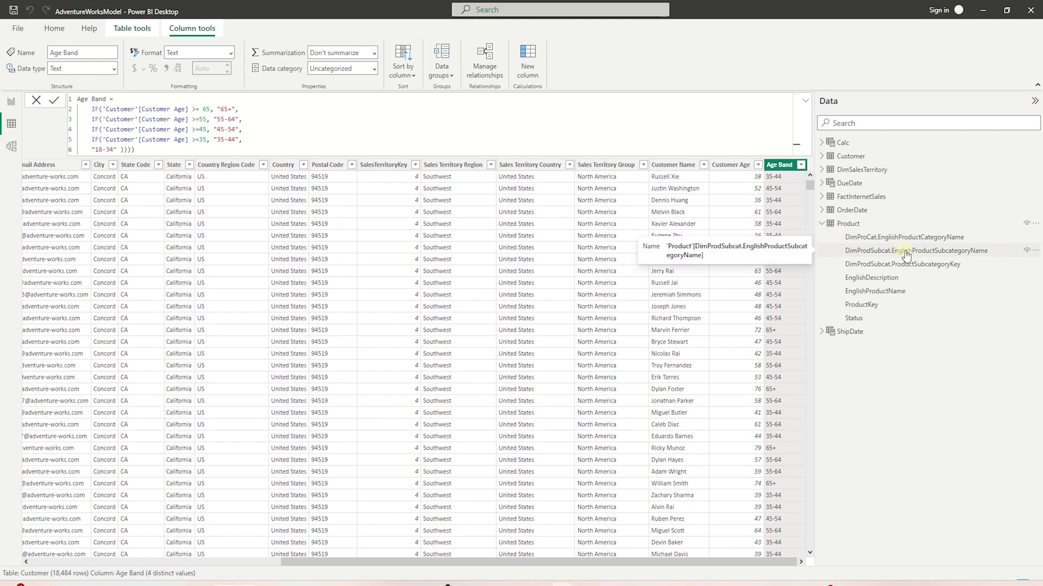
{"action": "right_click", "coordinate": [887, 236]}
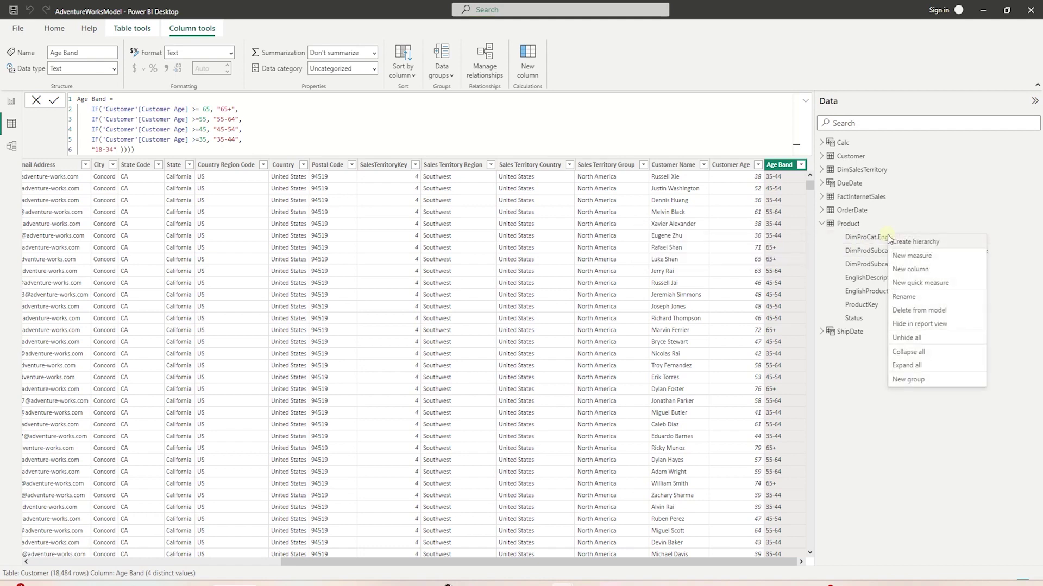
{"action": "left_click", "coordinate": [904, 296]}
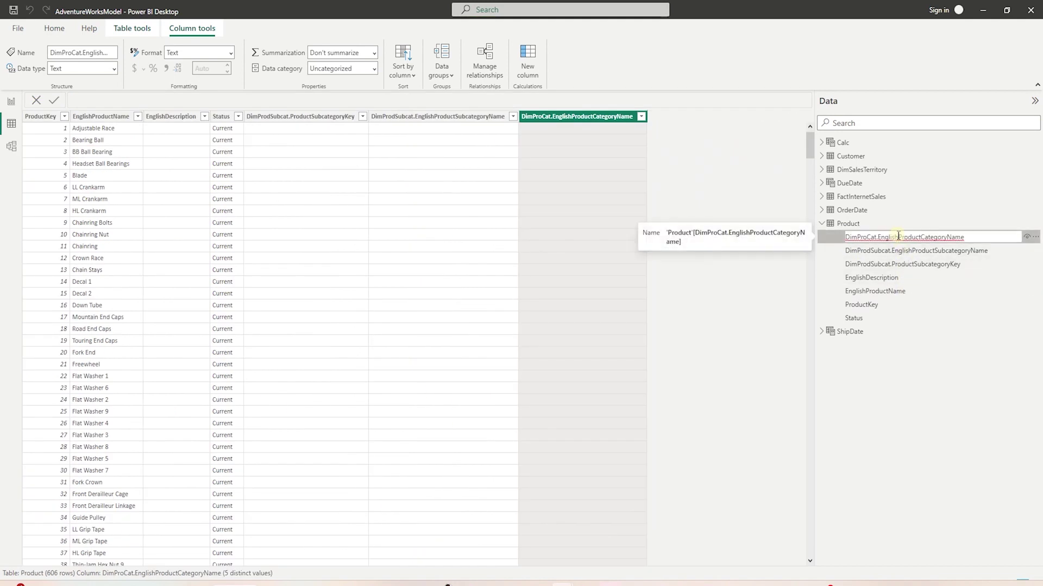
{"action": "left_click_drag", "start_coordinate": [898, 236], "coordinate": [817, 232]}
{"action": "key", "text": "BackSpace"}
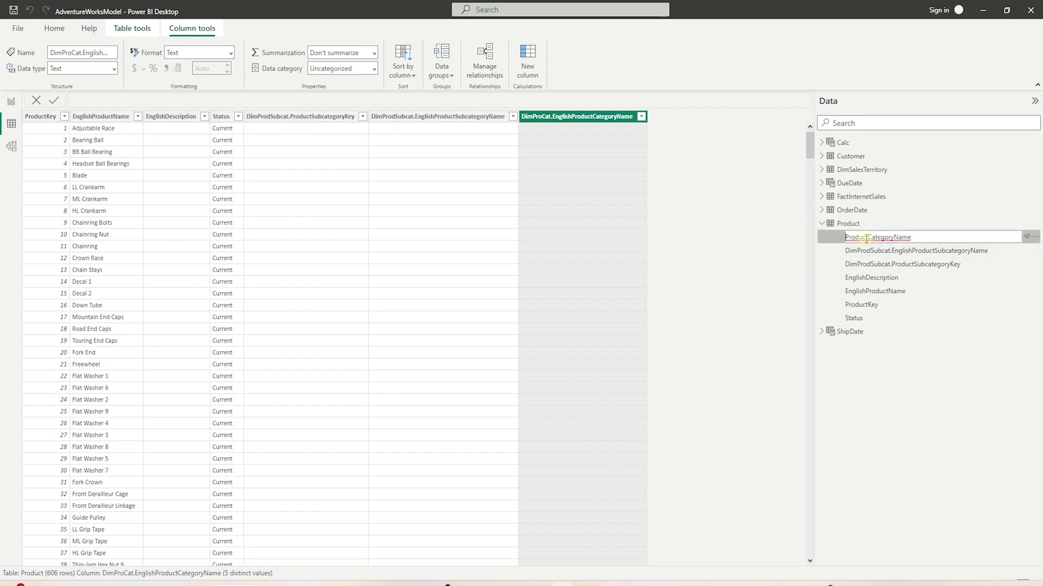
{"action": "left_click", "coordinate": [869, 237]}
{"action": "left_click", "coordinate": [897, 237]}
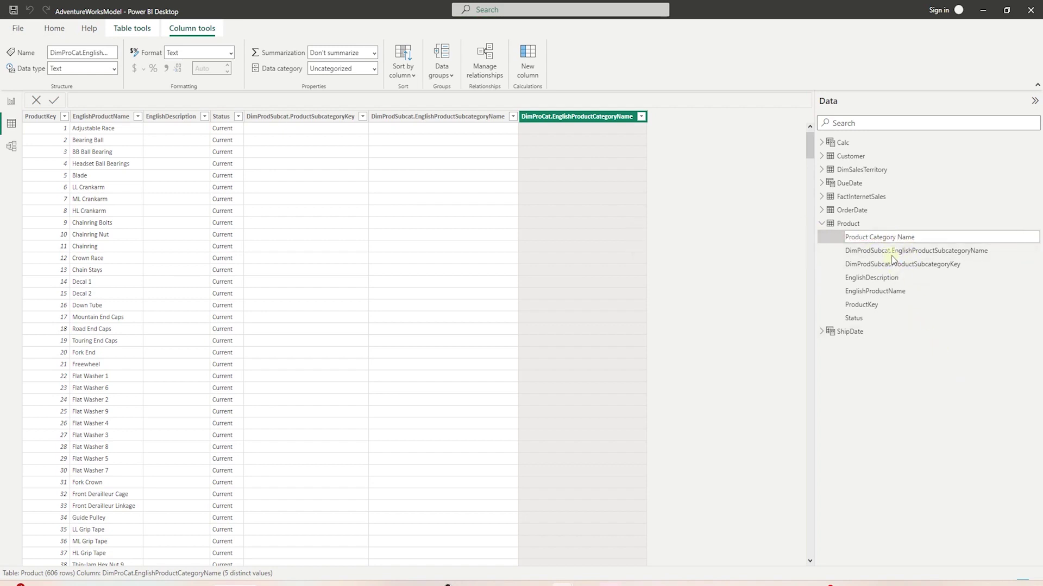
{"action": "key", "text": "Return"}
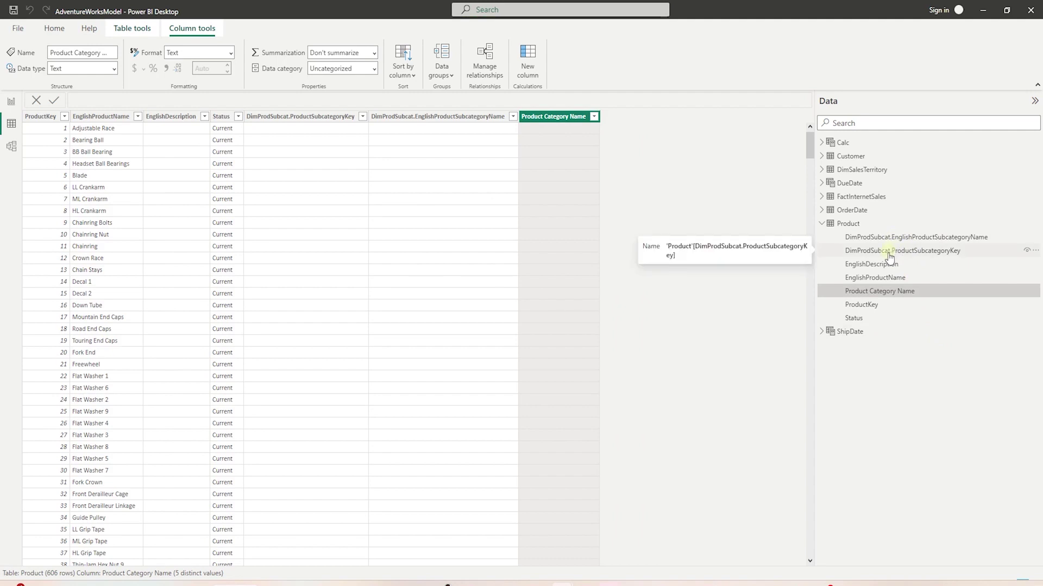
{"action": "right_click", "coordinate": [876, 279]}
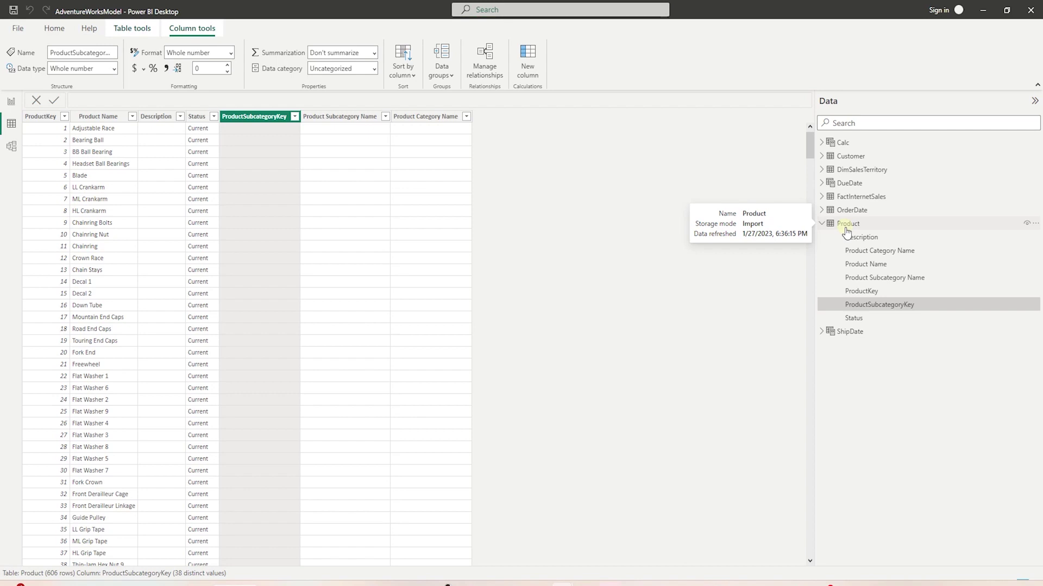
- Open the Product query (7 columns, 606 rows) in Power Query Editor from the Data pane
{"action": "right_click", "coordinate": [846, 232]}
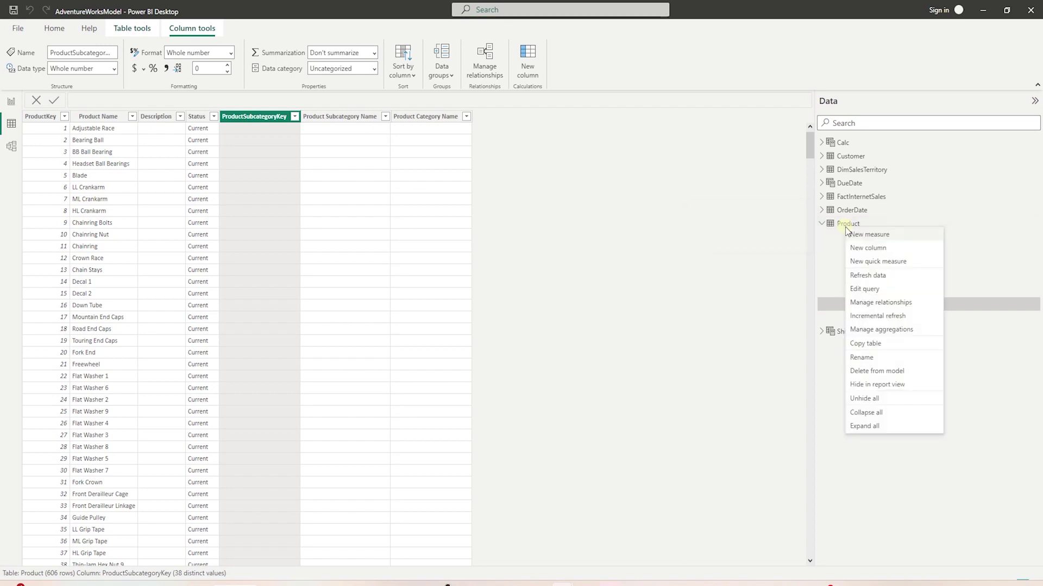
{"action": "left_click", "coordinate": [881, 294]}
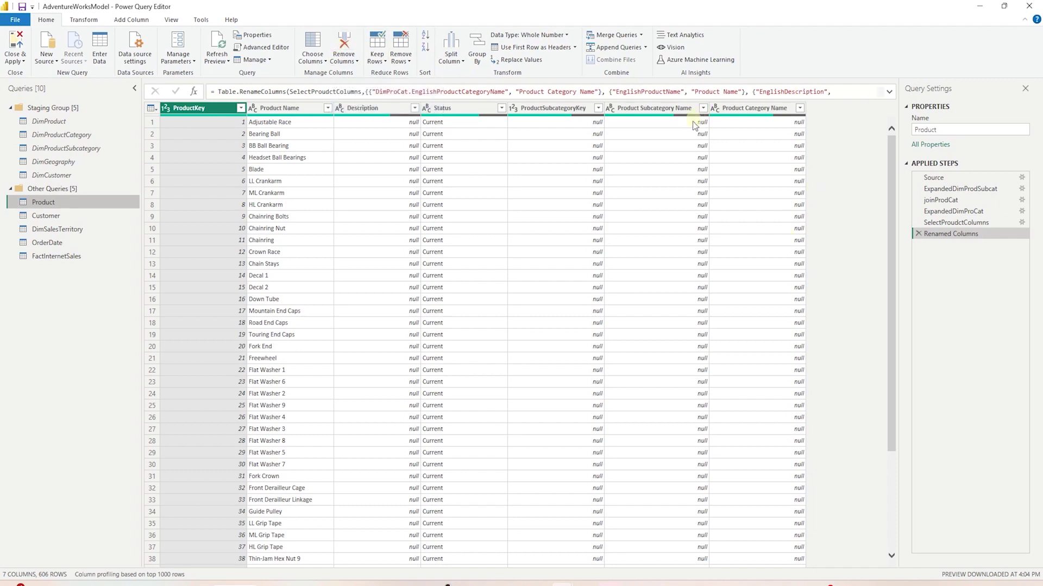
- Replace null values in Product Subcategory Name with Unknown
{"action": "right_click", "coordinate": [668, 146]}
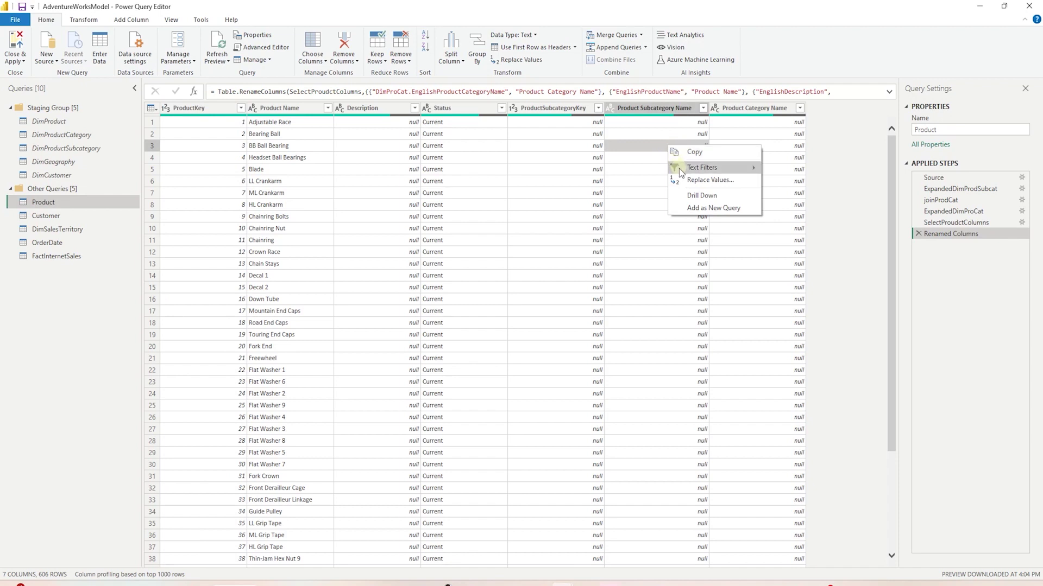
{"action": "left_click", "coordinate": [726, 183]}
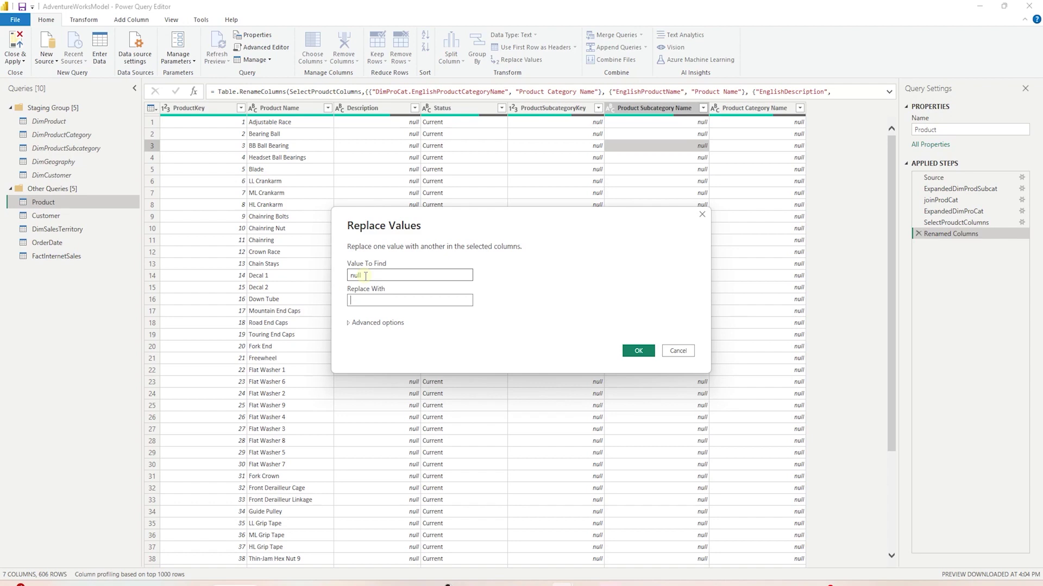
{"action": "type", "text": "Unknown"}
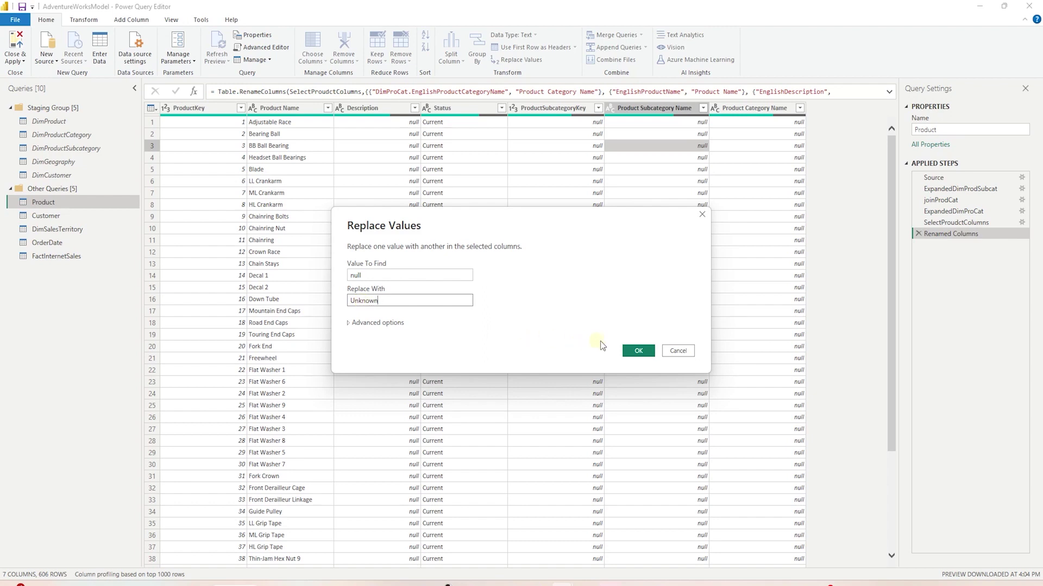
{"action": "left_click", "coordinate": [638, 350]}
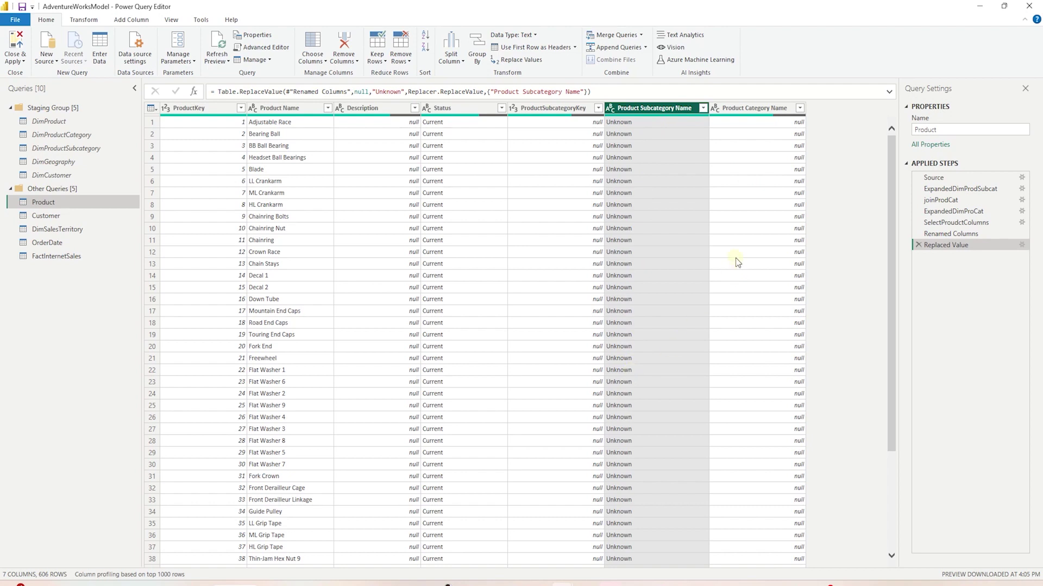
- Replace null values in Product Category Name with Unkown and apply the query changes
{"action": "right_click", "coordinate": [748, 151]}
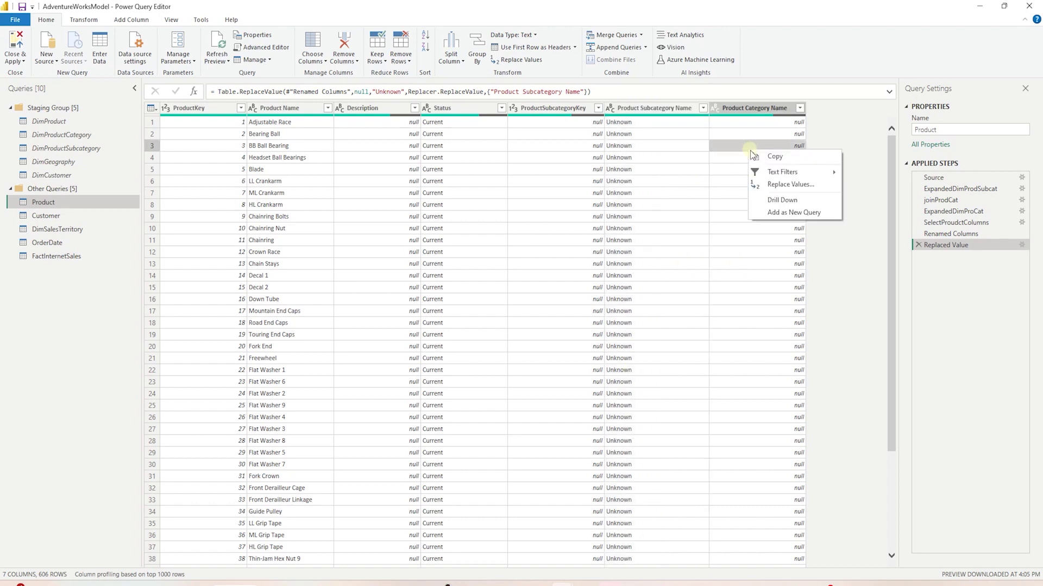
{"action": "left_click", "coordinate": [776, 175]}
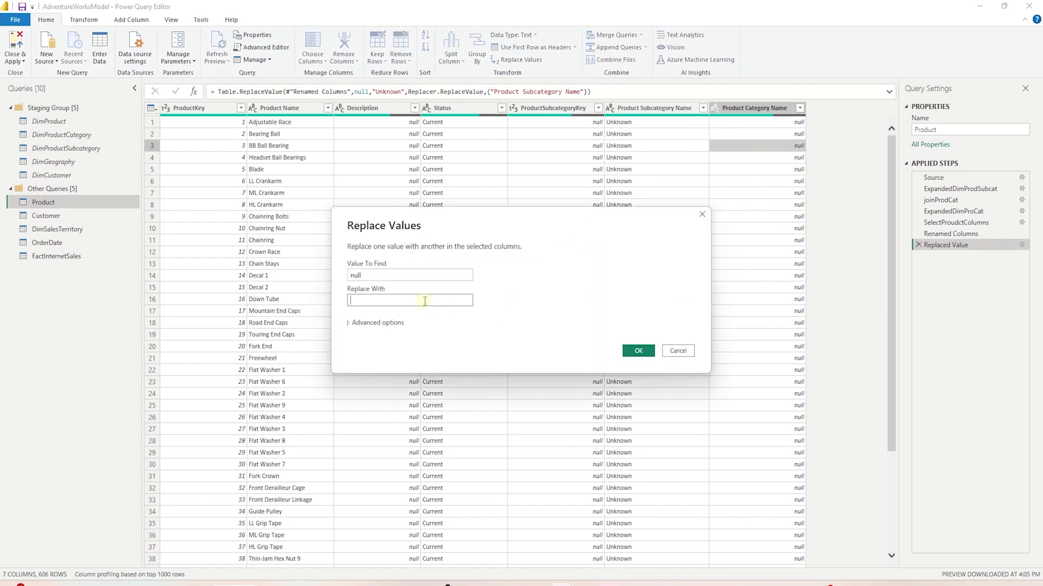
{"action": "type", "text": "Unkown"}
{"action": "key", "text": "Return"}
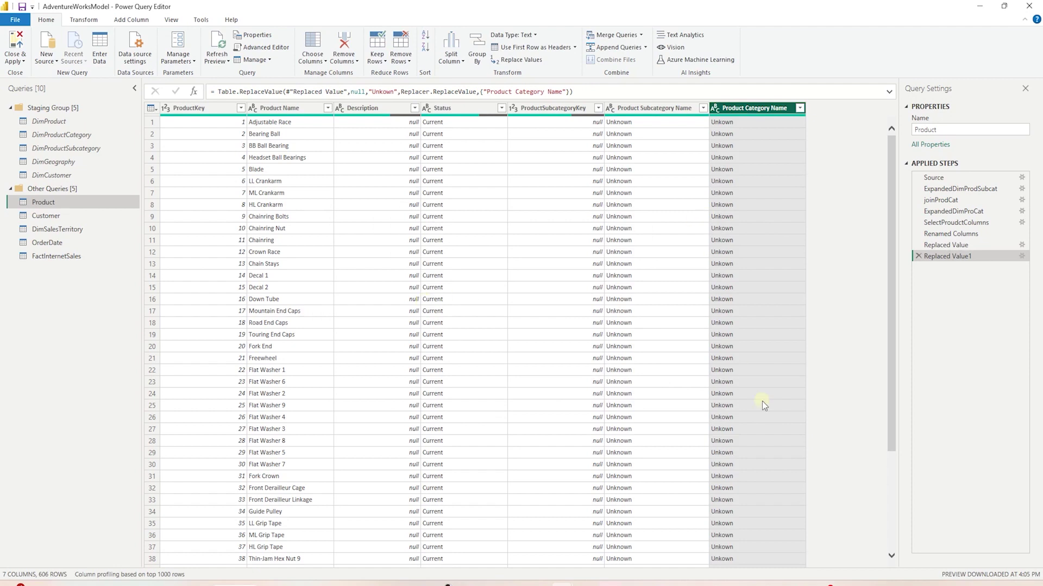
{"action": "scroll", "coordinate": [757, 405], "scroll_direction": "down", "scroll_amount": 7}
{"action": "scroll", "coordinate": [757, 405], "scroll_direction": "down", "scroll_amount": 20}
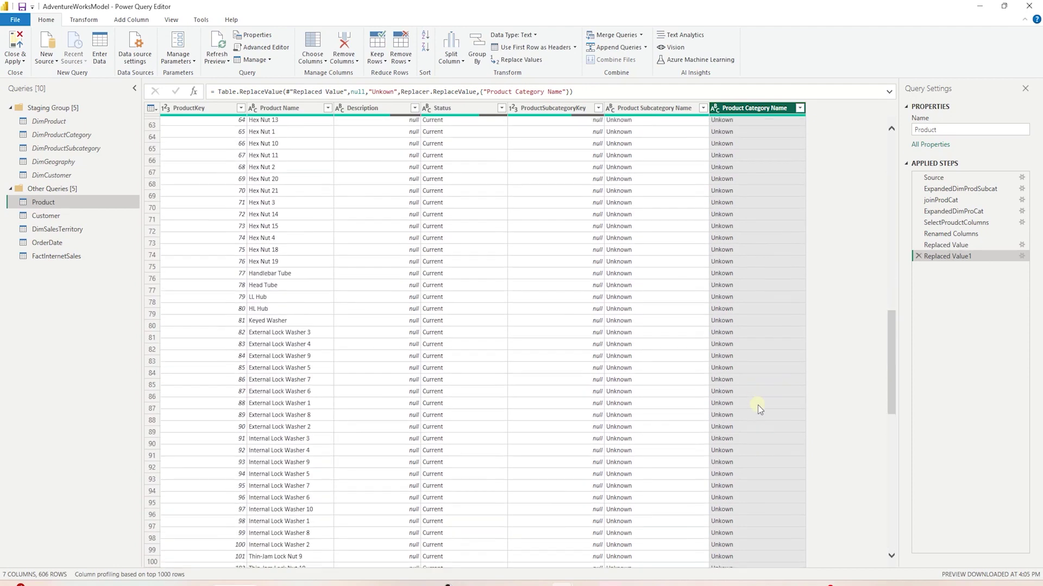
{"action": "scroll", "coordinate": [758, 405], "scroll_direction": "down", "scroll_amount": 5}
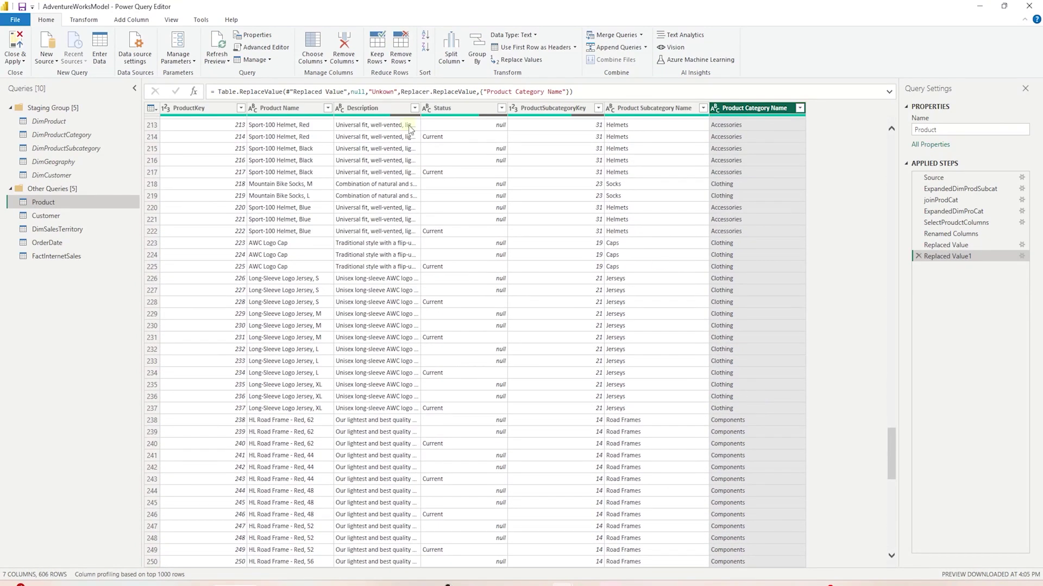
{"action": "left_click", "coordinate": [14, 48]}
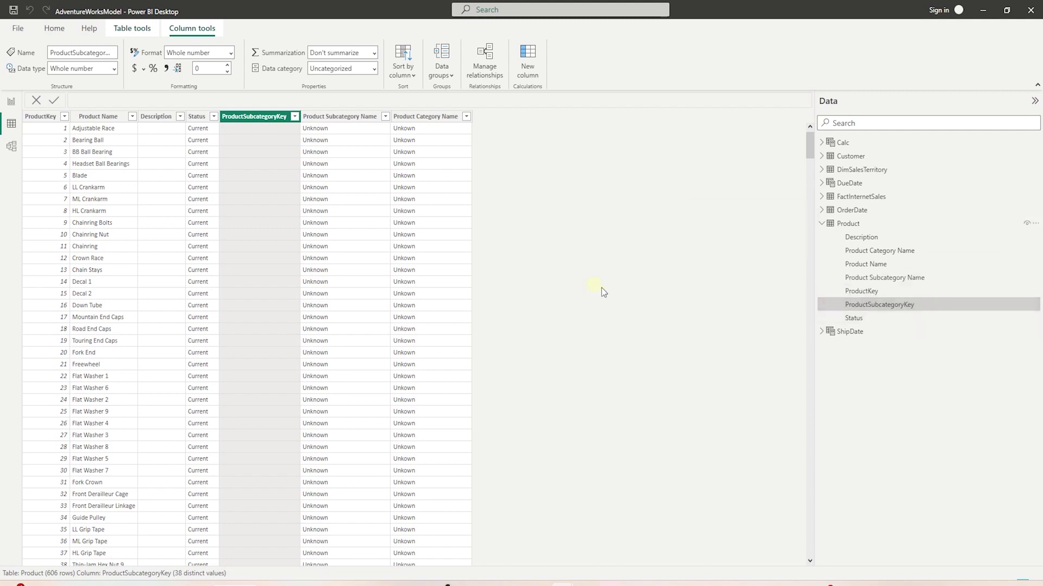
- Hide the Product table's ProductKey and ProductSubcategoryKey fields from report view
{"action": "right_click", "coordinate": [860, 294]}
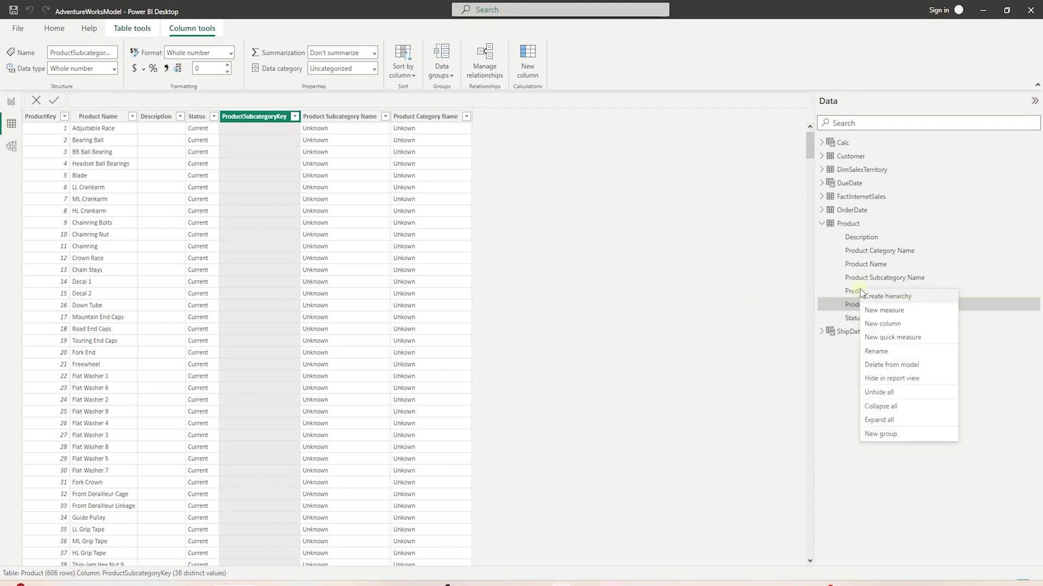
{"action": "left_click", "coordinate": [894, 379]}
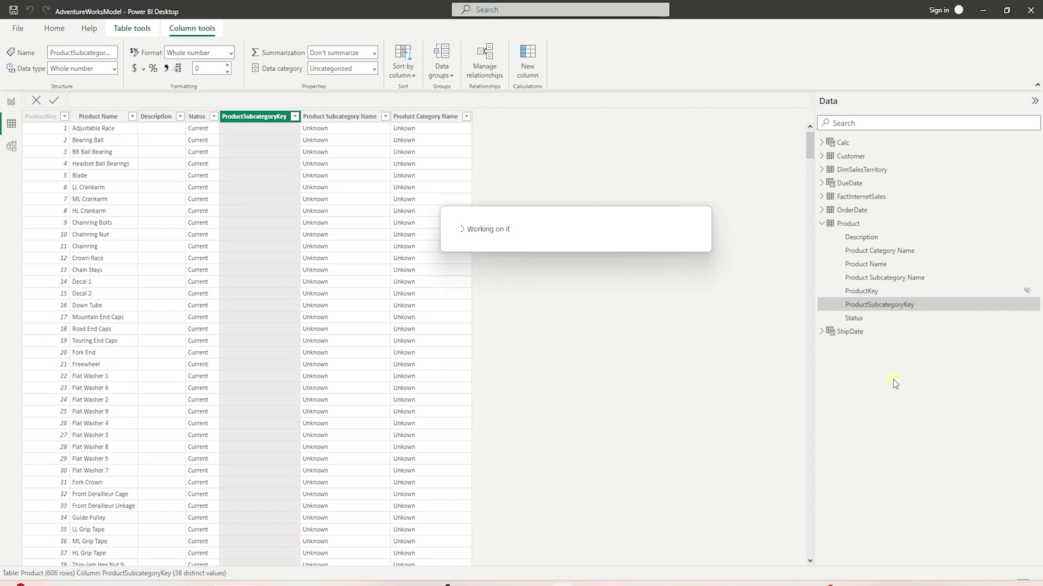
{"action": "right_click", "coordinate": [892, 305]}
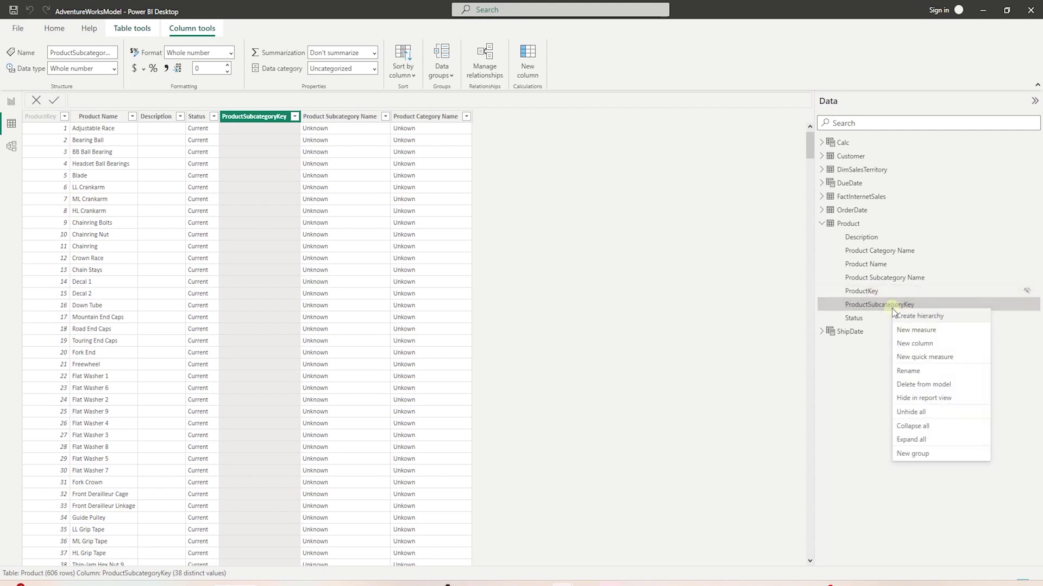
{"action": "left_click", "coordinate": [923, 399]}
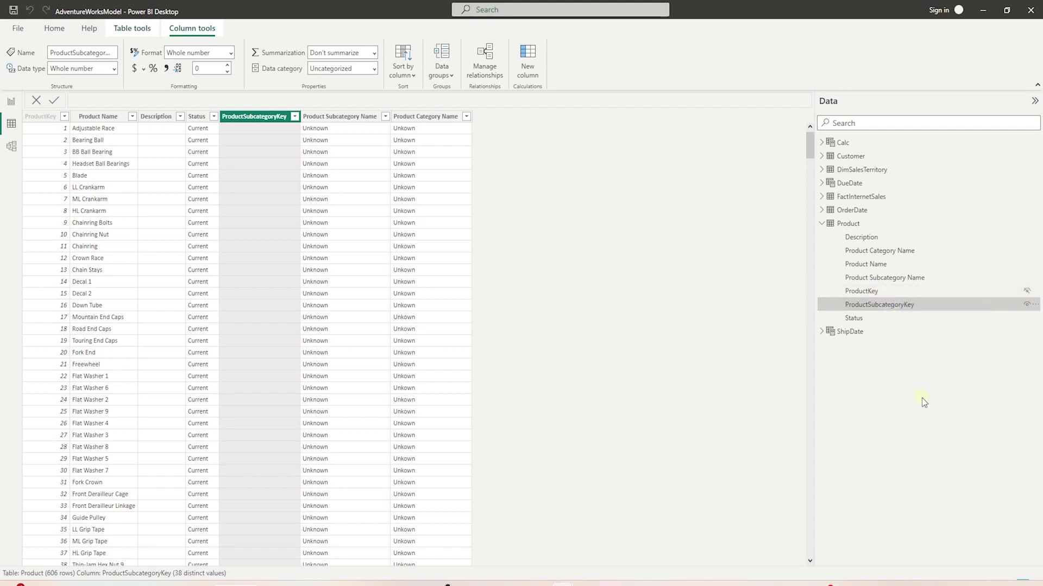
- Rename the FactInternetSales table to Sales
{"action": "right_click", "coordinate": [850, 200]}
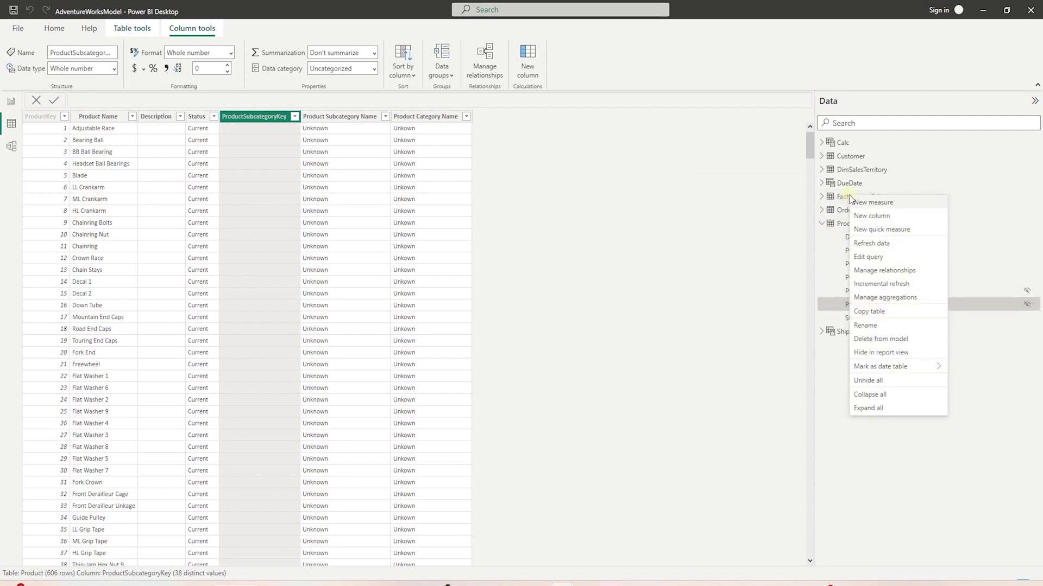
{"action": "left_click", "coordinate": [869, 332]}
{"action": "key", "text": "BackSpace"}
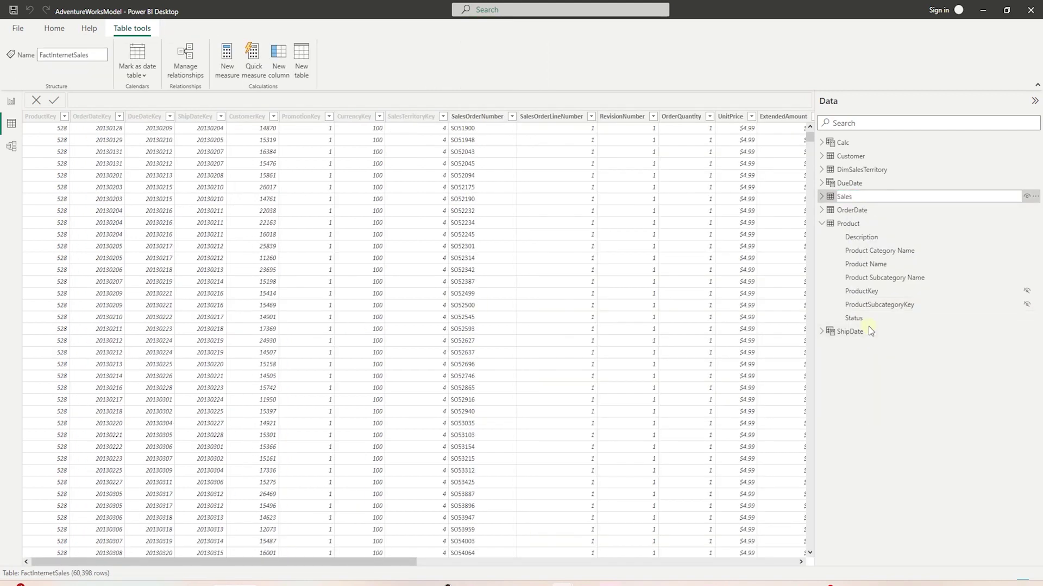
{"action": "key", "text": "Return"}
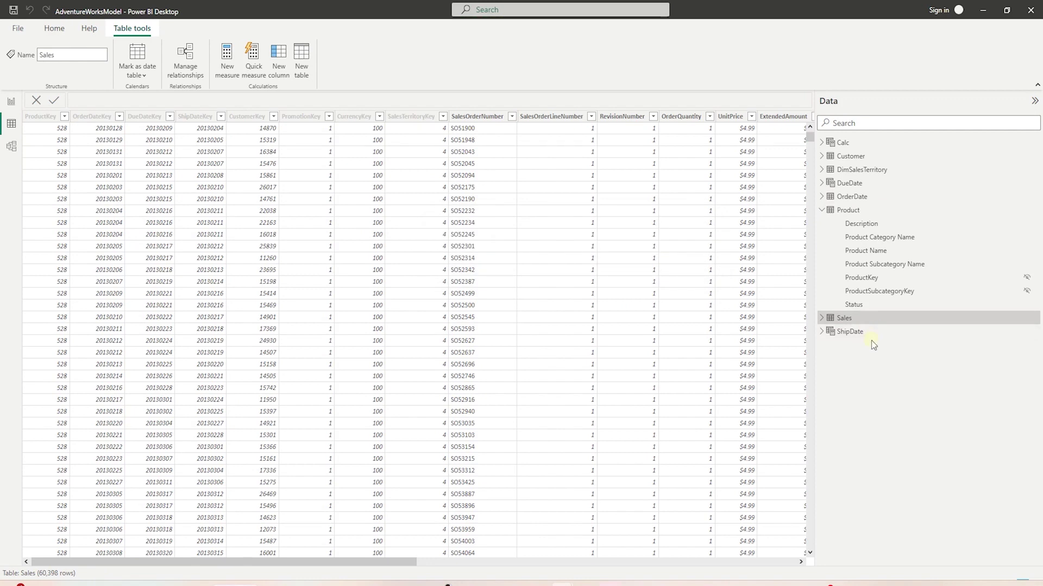
- Hide the Sales table's PromotionKey field from report view
{"action": "left_click", "coordinate": [835, 324]}
{"action": "scroll", "coordinate": [866, 385], "scroll_direction": "down", "scroll_amount": 3}
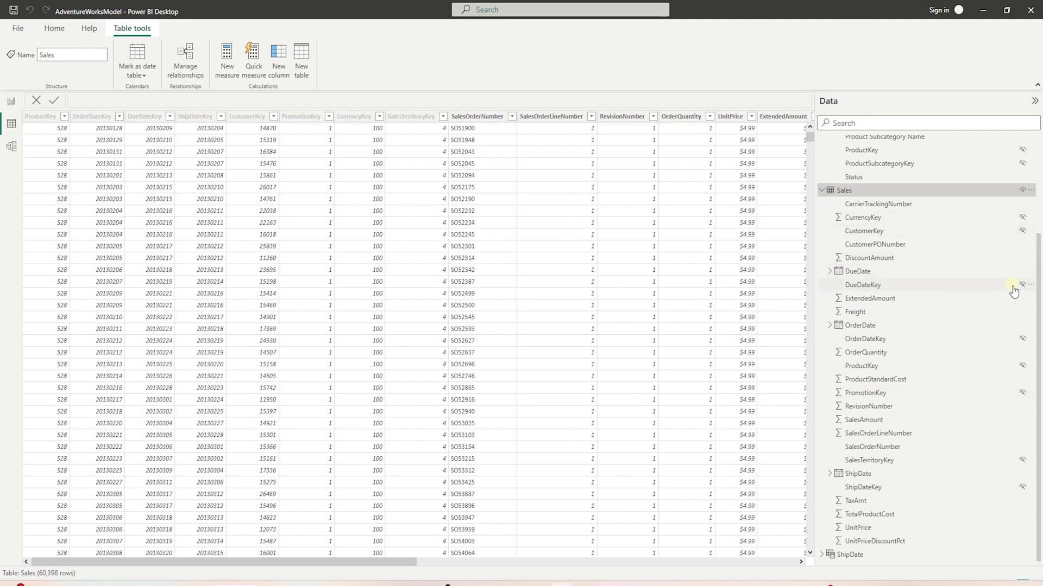
{"action": "left_click", "coordinate": [1022, 393]}
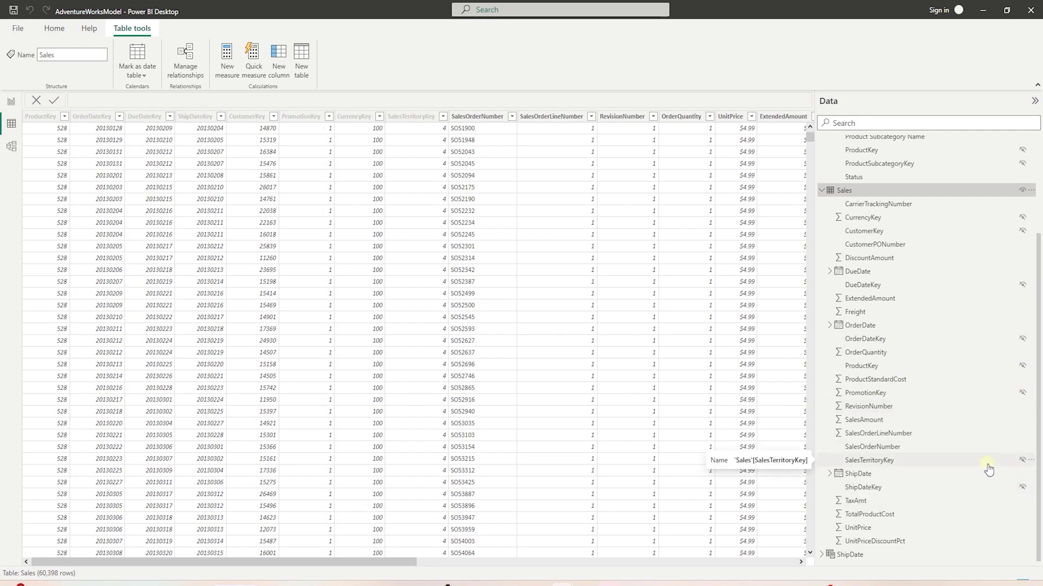
{"action": "scroll", "coordinate": [987, 467], "scroll_direction": "up", "scroll_amount": 3}
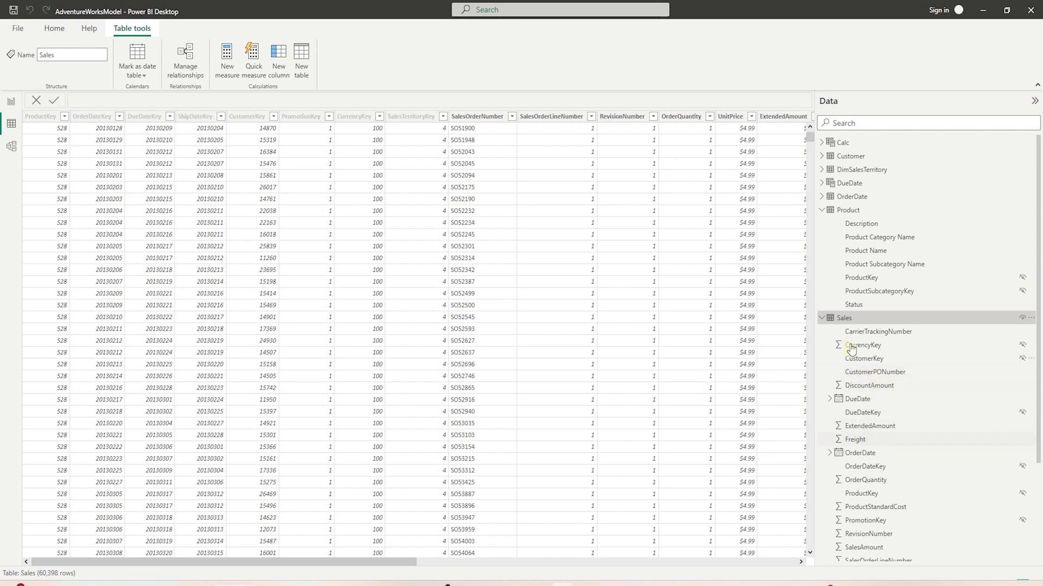
- Show the ShipDate table's Ship Date column, review its date hierarchy, then reopen Product
{"action": "left_click", "coordinate": [824, 318]}
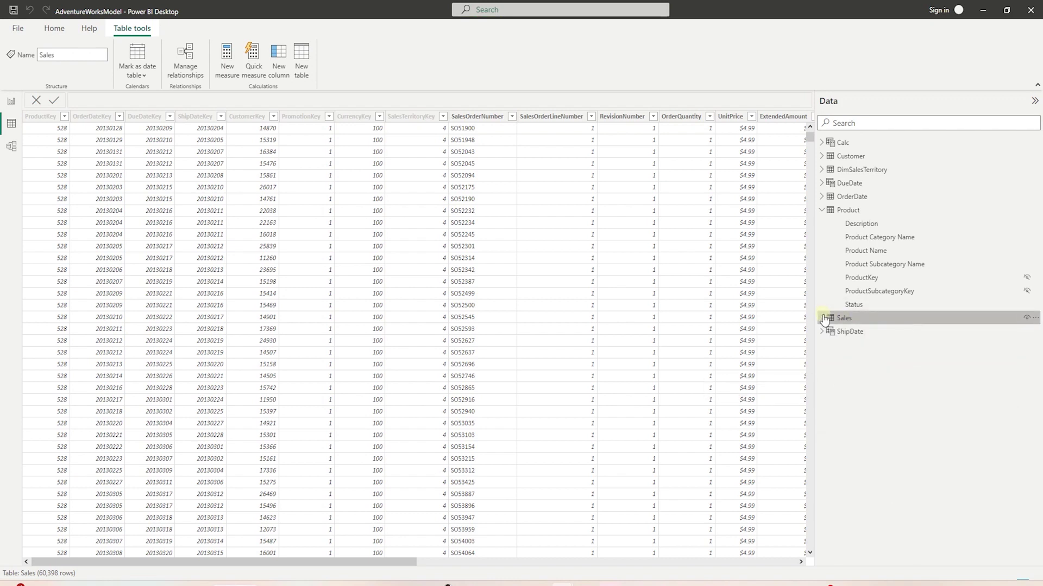
{"action": "left_click", "coordinate": [823, 211]}
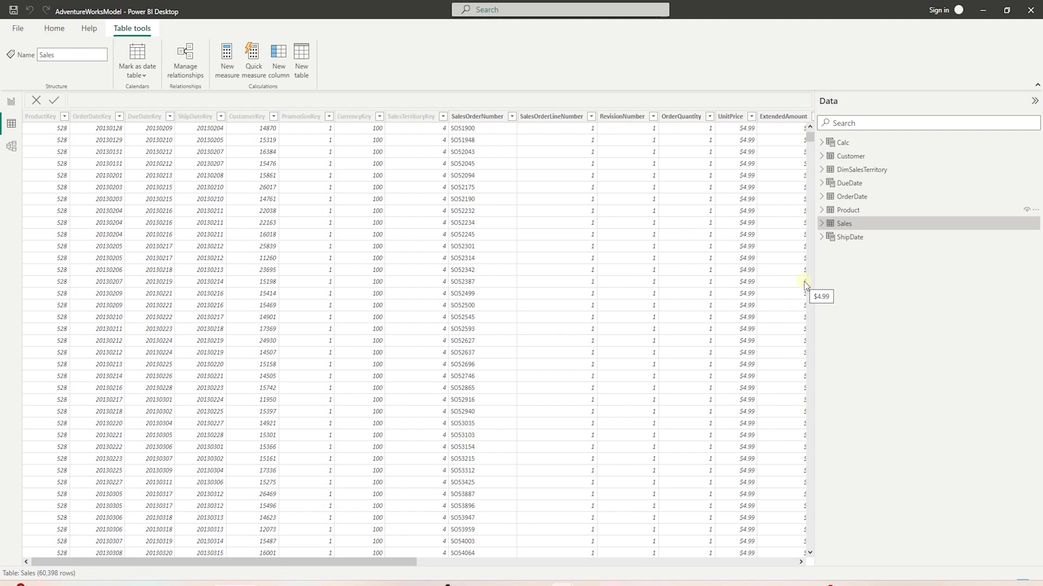
{"action": "left_click", "coordinate": [821, 237]}
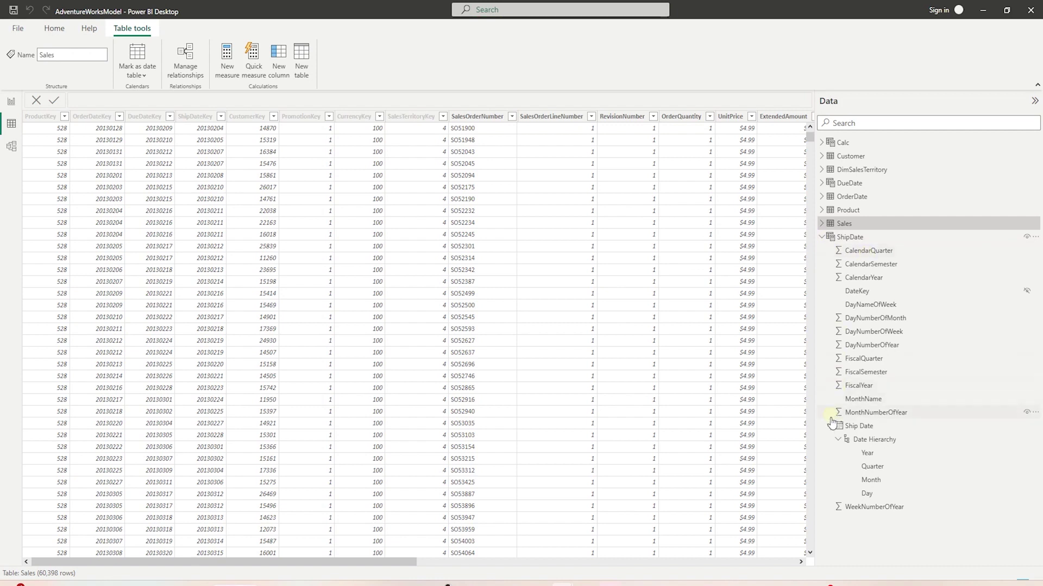
{"action": "left_click", "coordinate": [859, 427]}
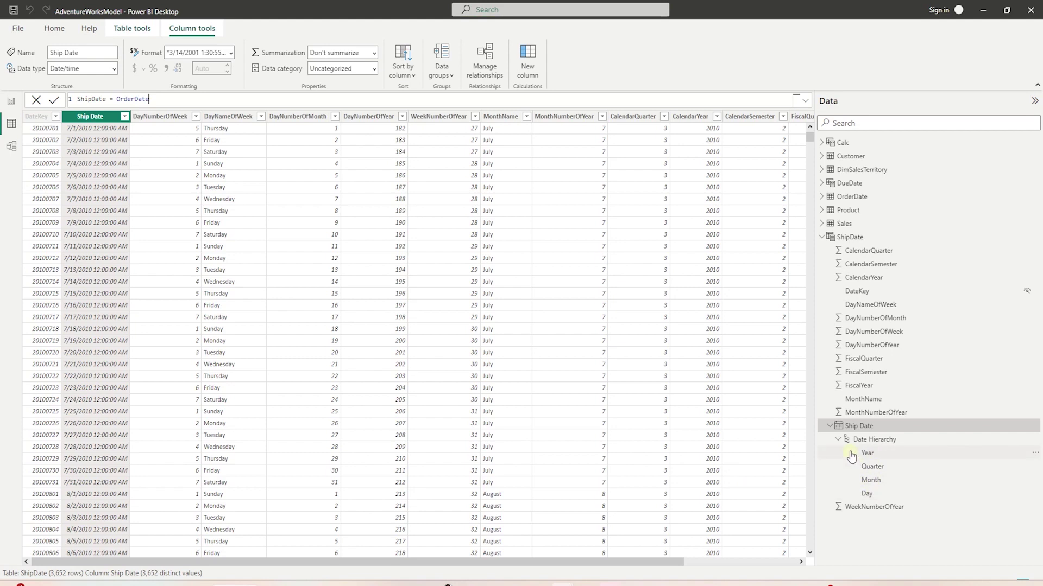
{"action": "left_click", "coordinate": [839, 441]}
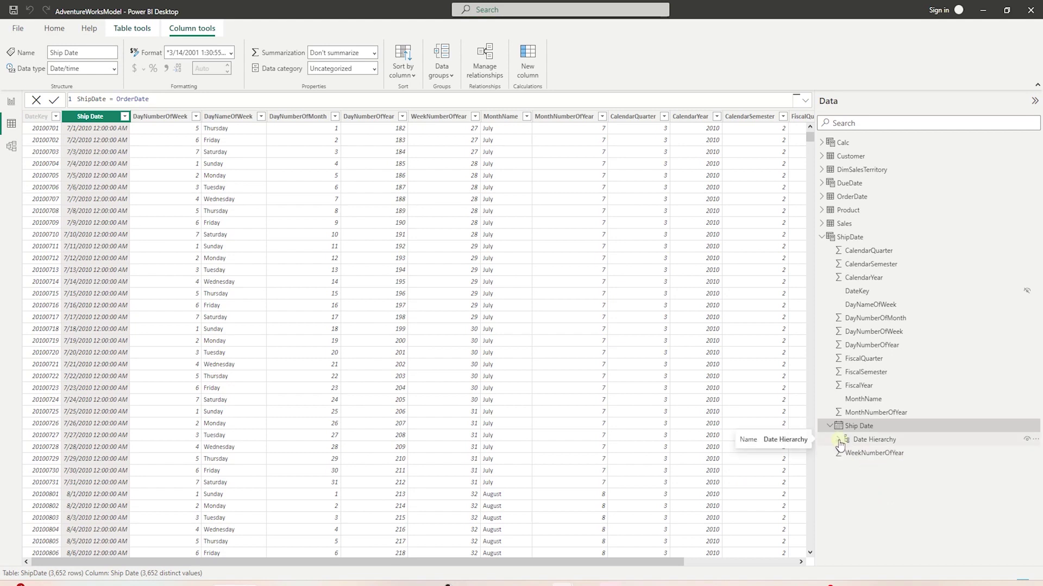
{"action": "left_click", "coordinate": [821, 237]}
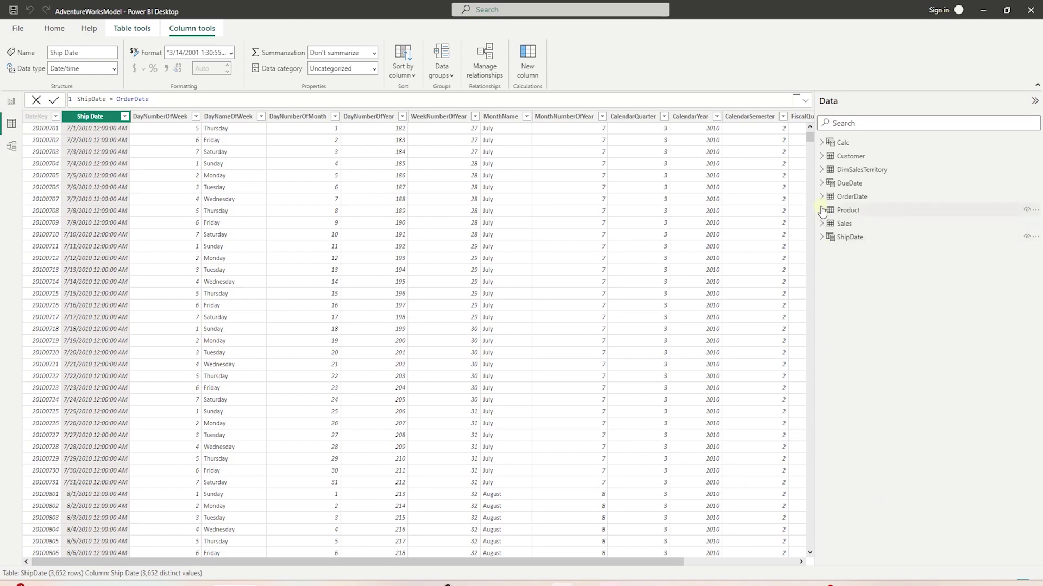
{"action": "left_click", "coordinate": [821, 210]}
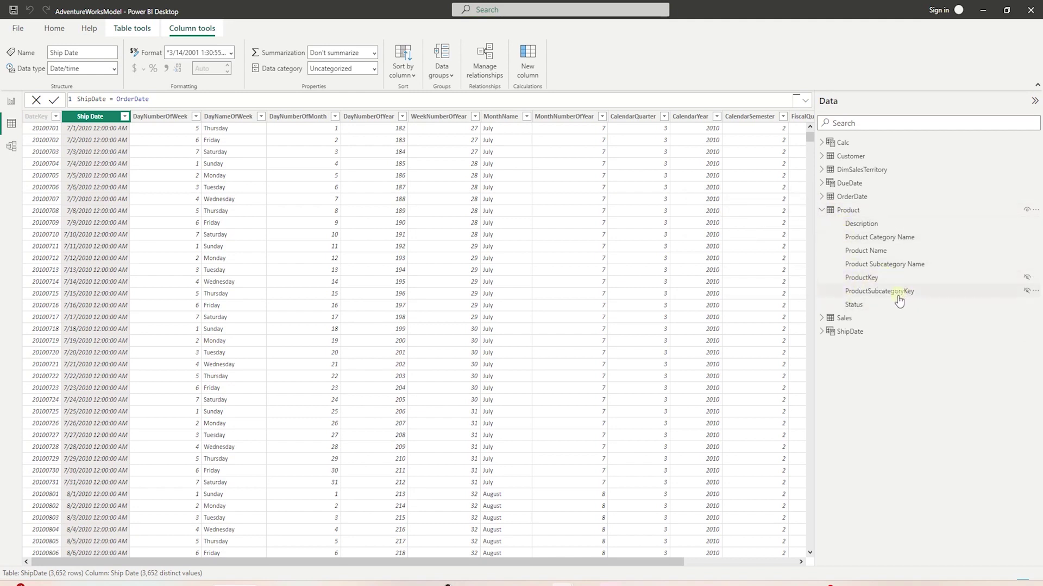
- Create a hierarchy from Product Category Name and rename it Product
{"action": "right_click", "coordinate": [884, 242]}
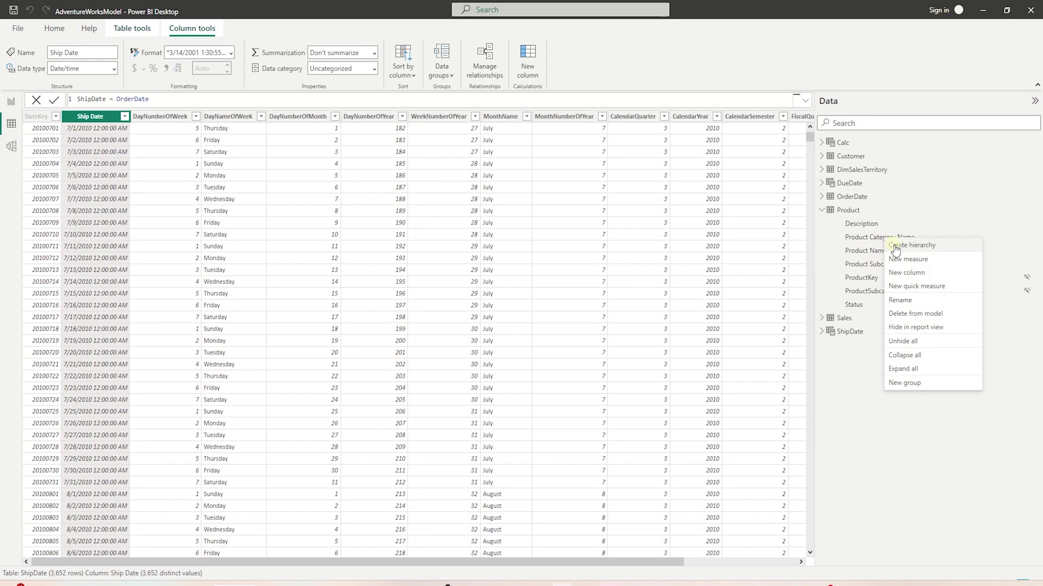
{"action": "left_click", "coordinate": [894, 245]}
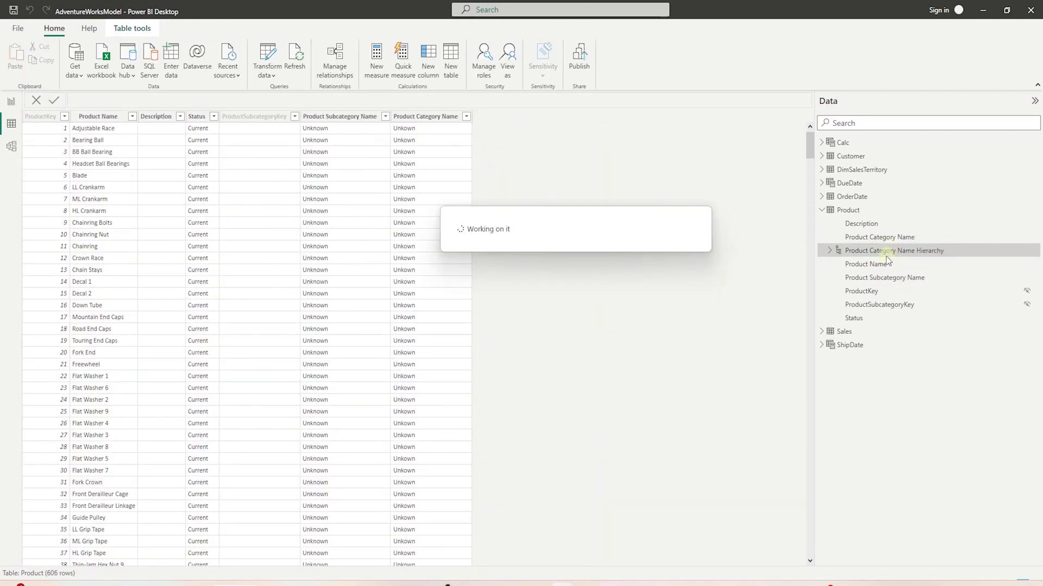
{"action": "right_click", "coordinate": [883, 253]}
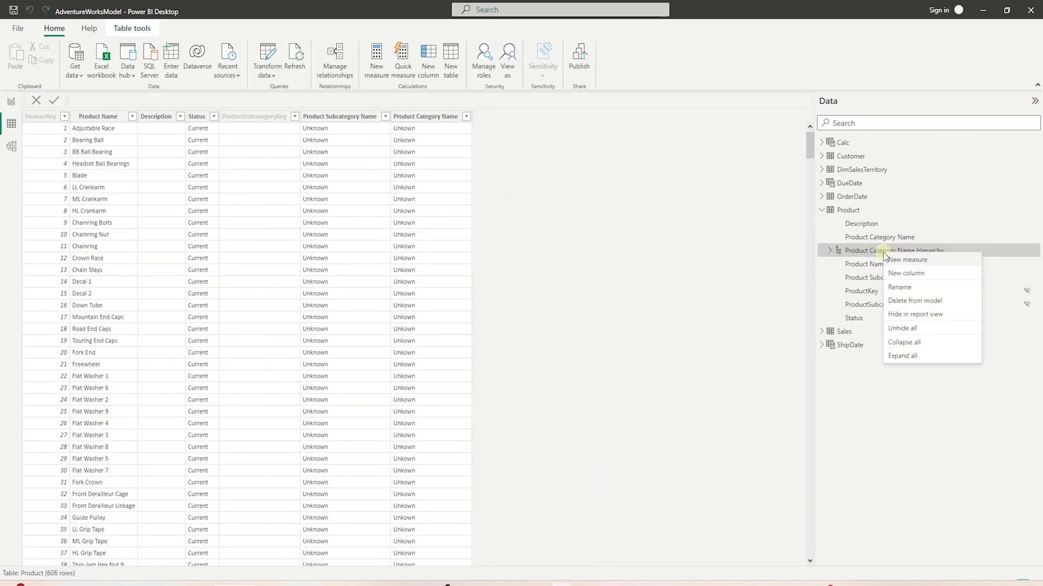
{"action": "left_click", "coordinate": [904, 284]}
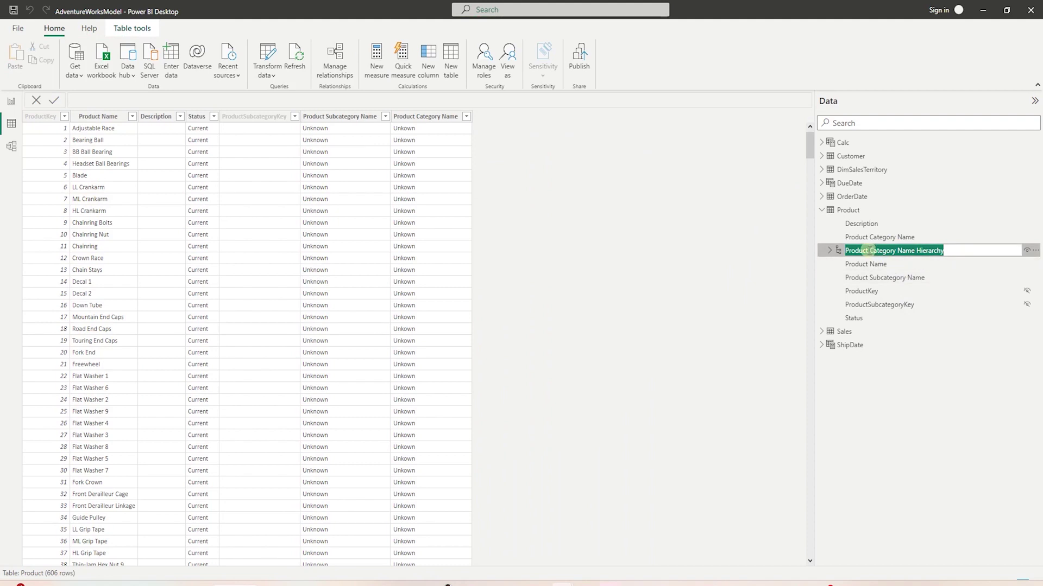
{"action": "left_click_drag", "start_coordinate": [868, 250], "coordinate": [960, 250]}
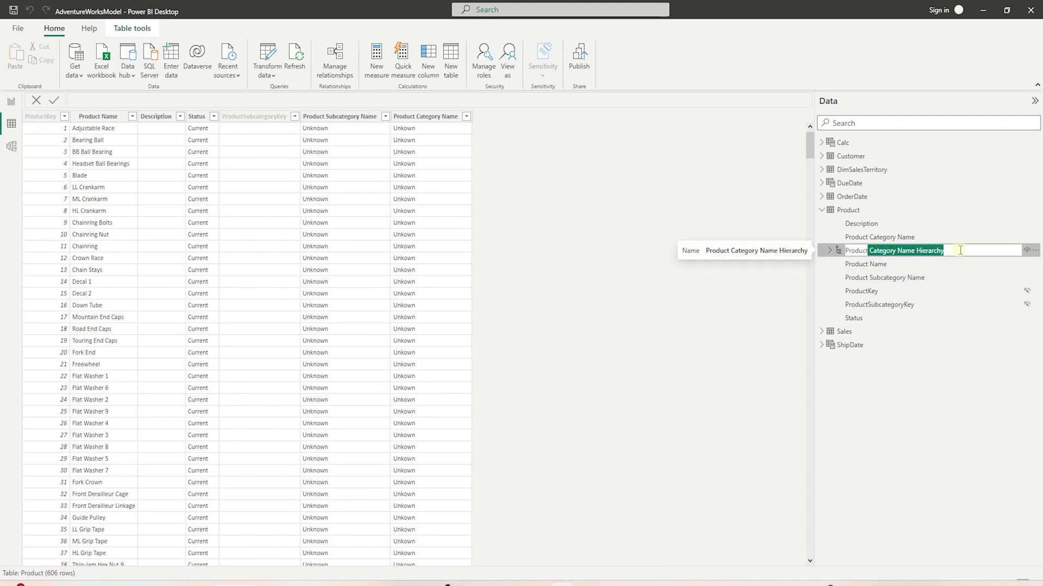
{"action": "key", "text": "BackSpace"}
{"action": "key", "text": "Return"}
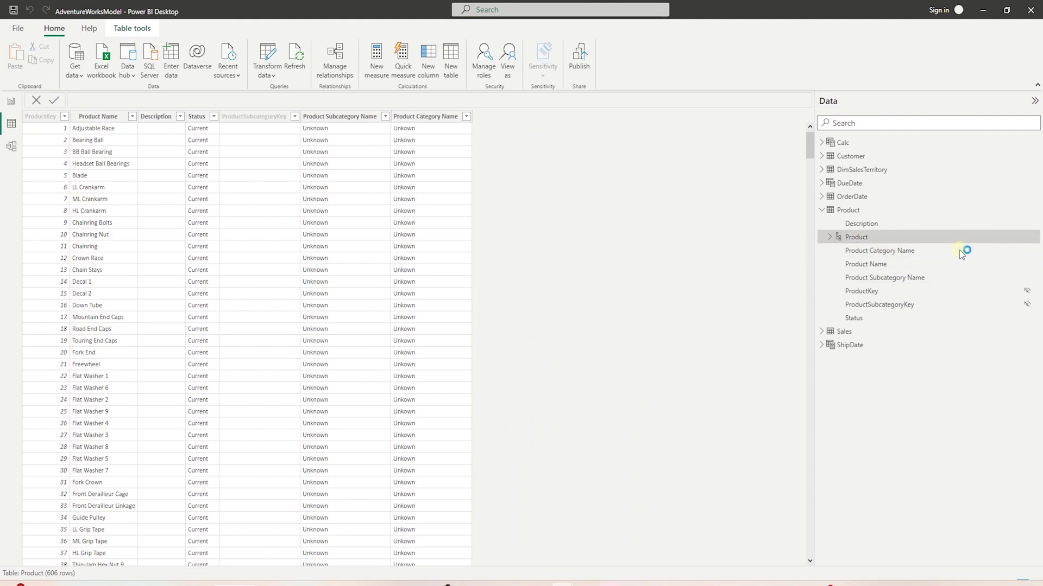
{"action": "left_click", "coordinate": [829, 237]}
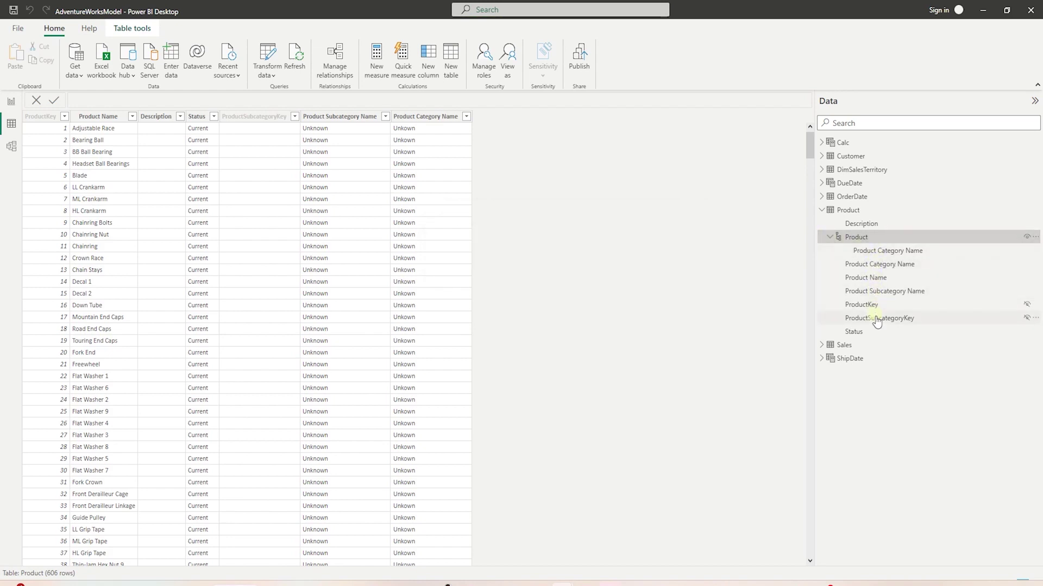
- Add Product Subcategory Name and Product Name as levels of the Product hierarchy
{"action": "right_click", "coordinate": [890, 293]}
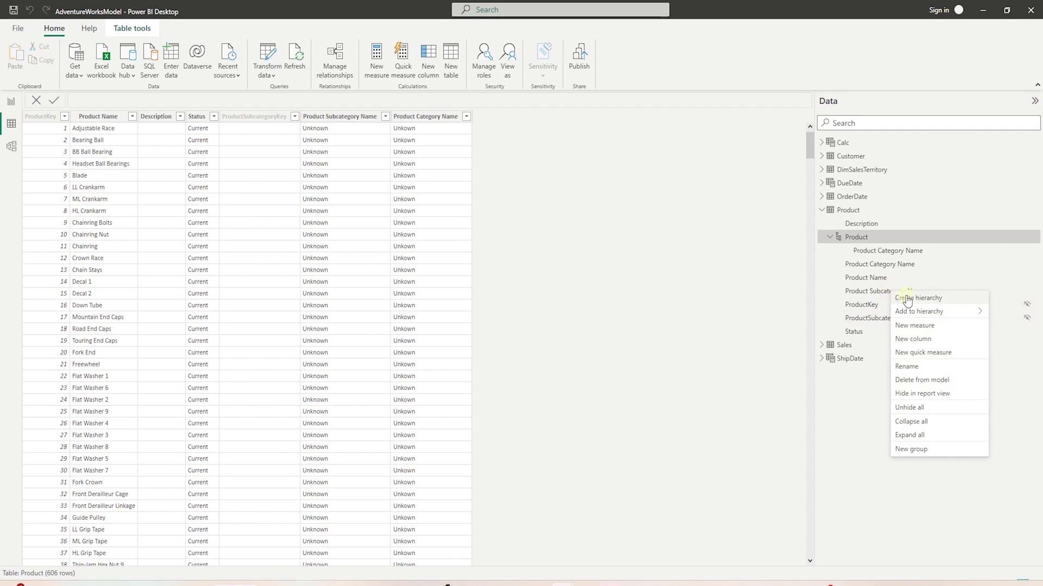
{"action": "mouse_move", "coordinate": [923, 312]}
{"action": "left_click", "coordinate": [850, 314]}
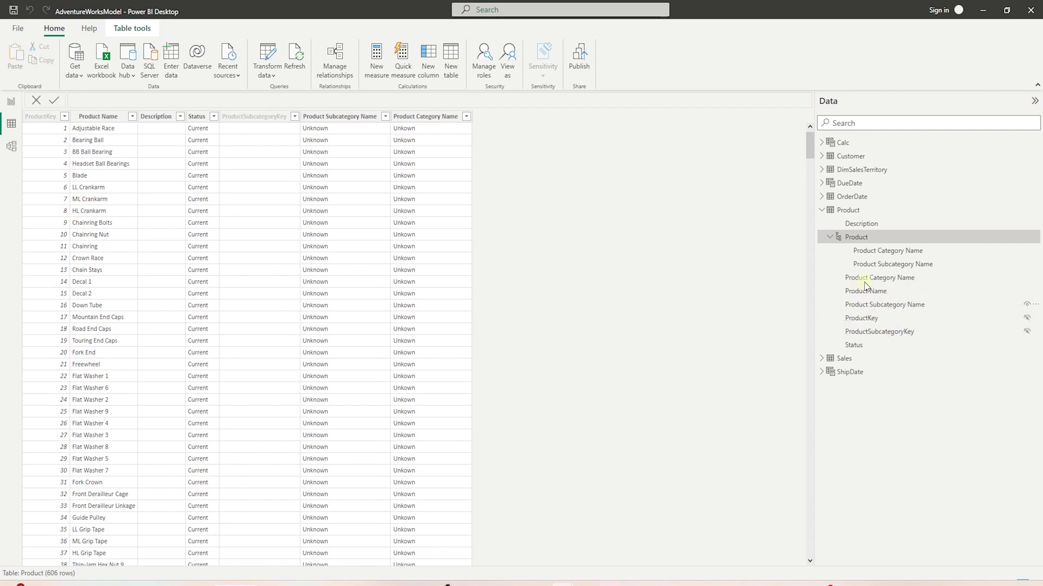
{"action": "right_click", "coordinate": [866, 294]}
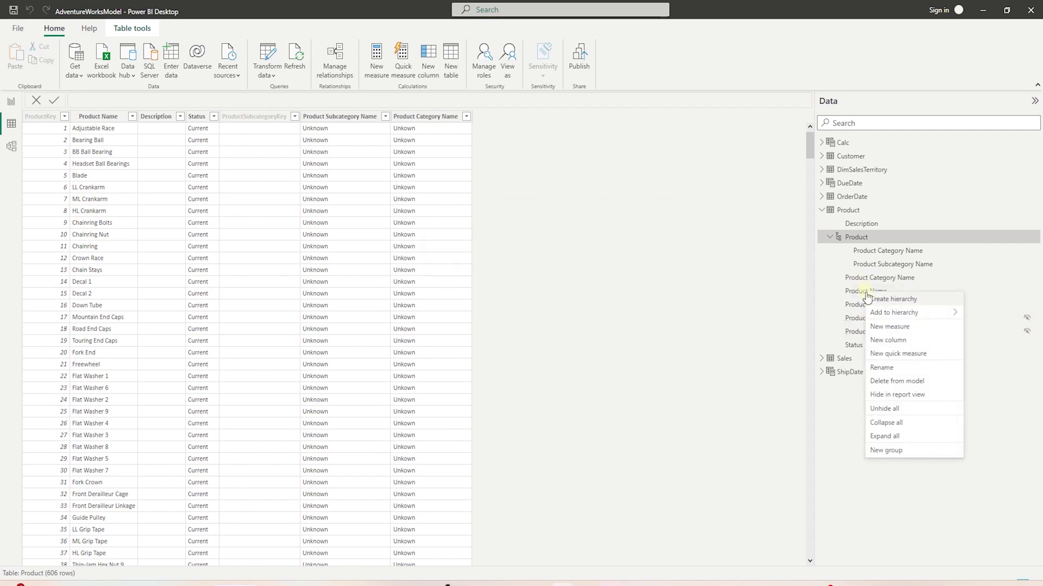
{"action": "mouse_move", "coordinate": [896, 311]}
{"action": "left_click", "coordinate": [804, 314]}
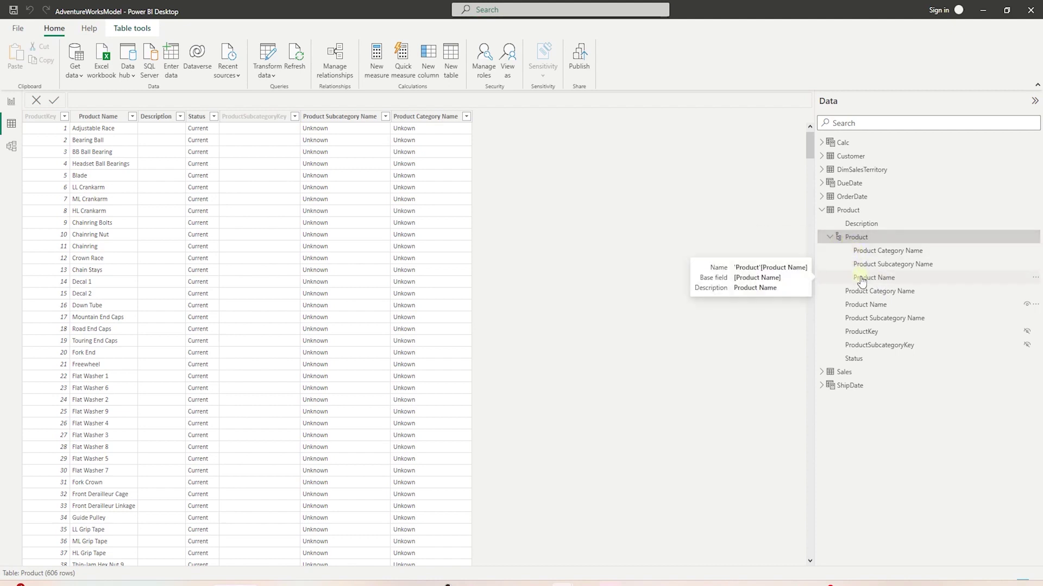
{"action": "left_click", "coordinate": [829, 238]}
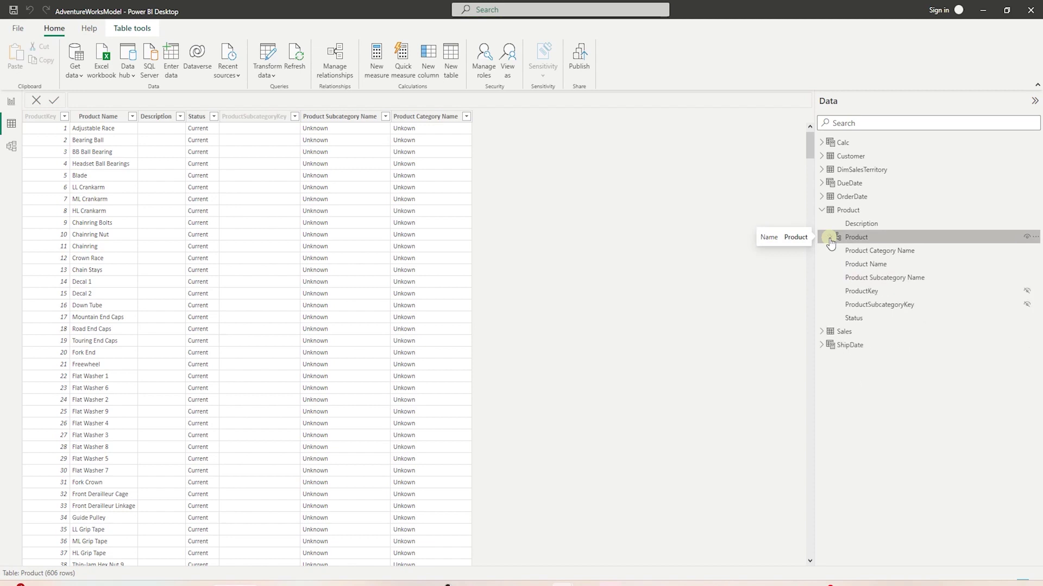
{"action": "left_click", "coordinate": [821, 210]}
- Build SalesTerritoryGroup Hierarchy from SalesTerritoryGroup, SalesTerritoryCountry and SalesTerritoryRegion in DimSalesTerritory
{"action": "left_click", "coordinate": [822, 170]}
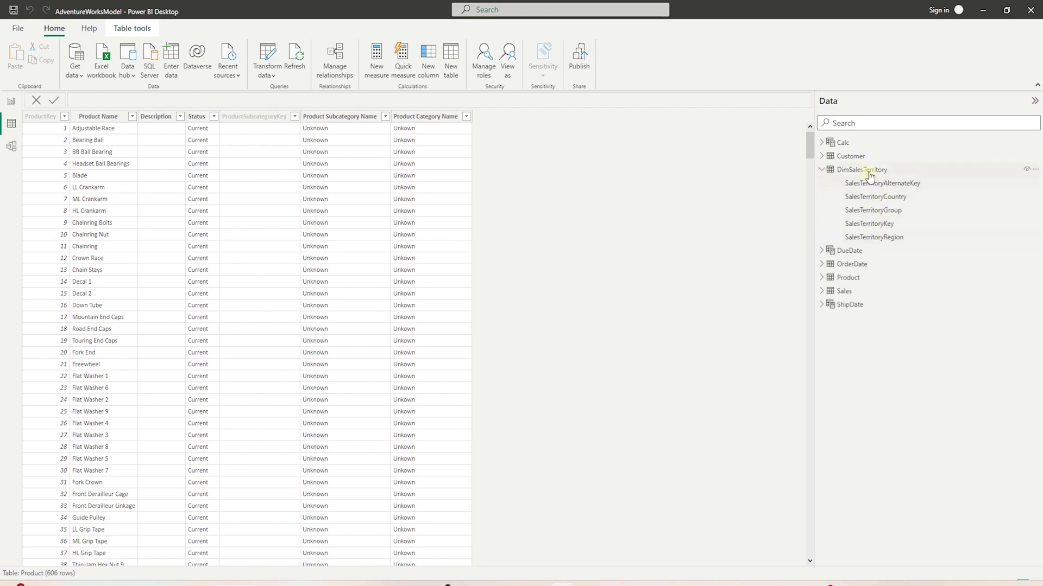
{"action": "right_click", "coordinate": [890, 212]}
{"action": "left_click", "coordinate": [905, 218]}
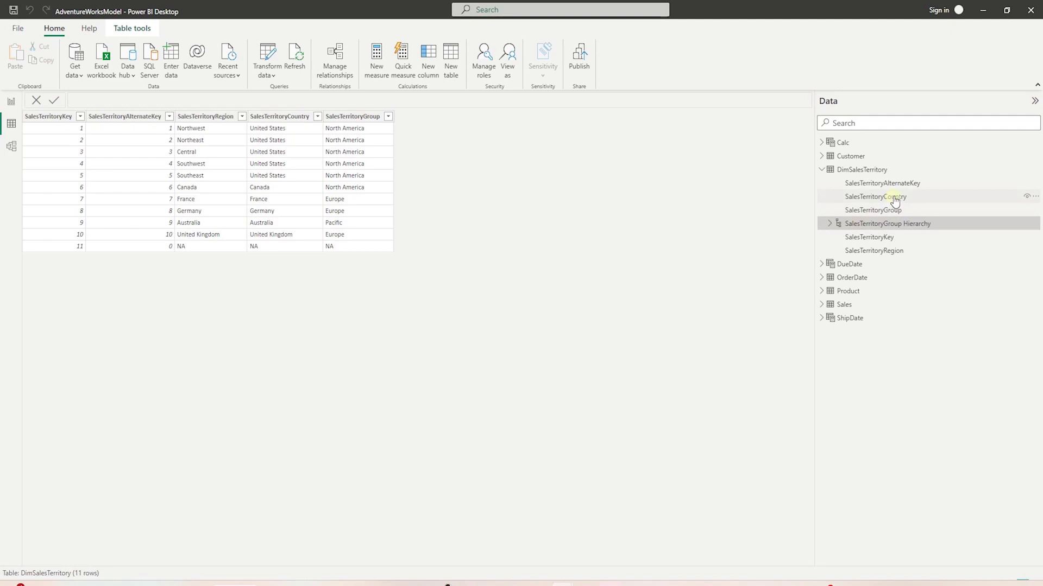
{"action": "right_click", "coordinate": [895, 205]}
{"action": "mouse_move", "coordinate": [910, 221]}
{"action": "left_click", "coordinate": [863, 217]}
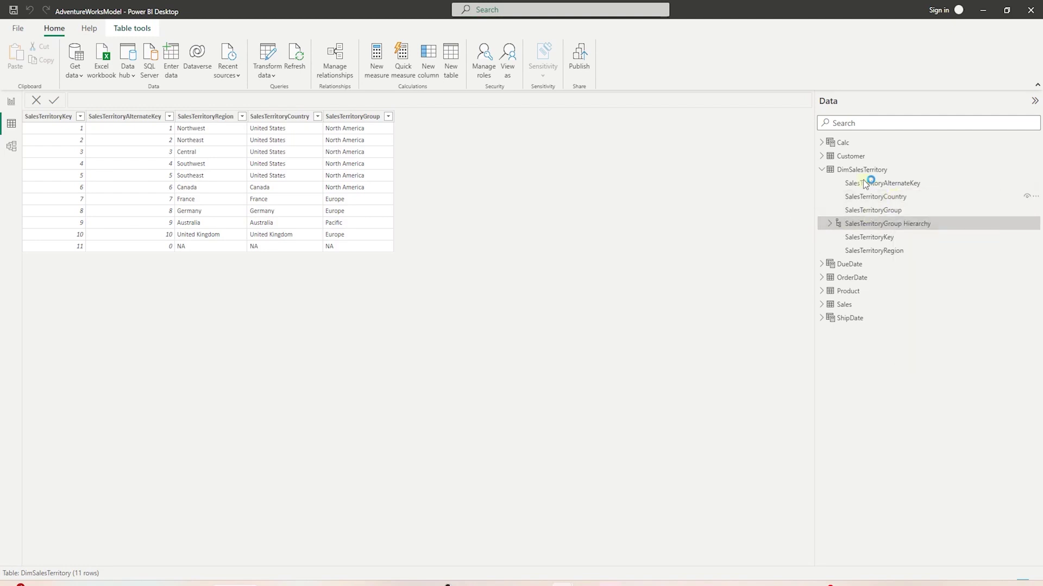
{"action": "right_click", "coordinate": [877, 254]}
{"action": "mouse_move", "coordinate": [901, 272]}
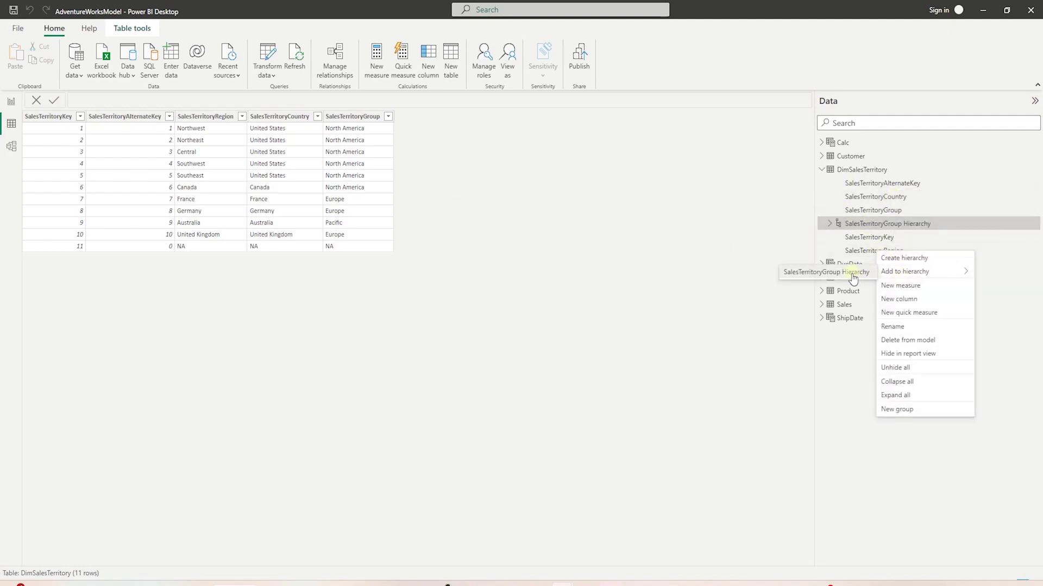
{"action": "left_click", "coordinate": [850, 273]}
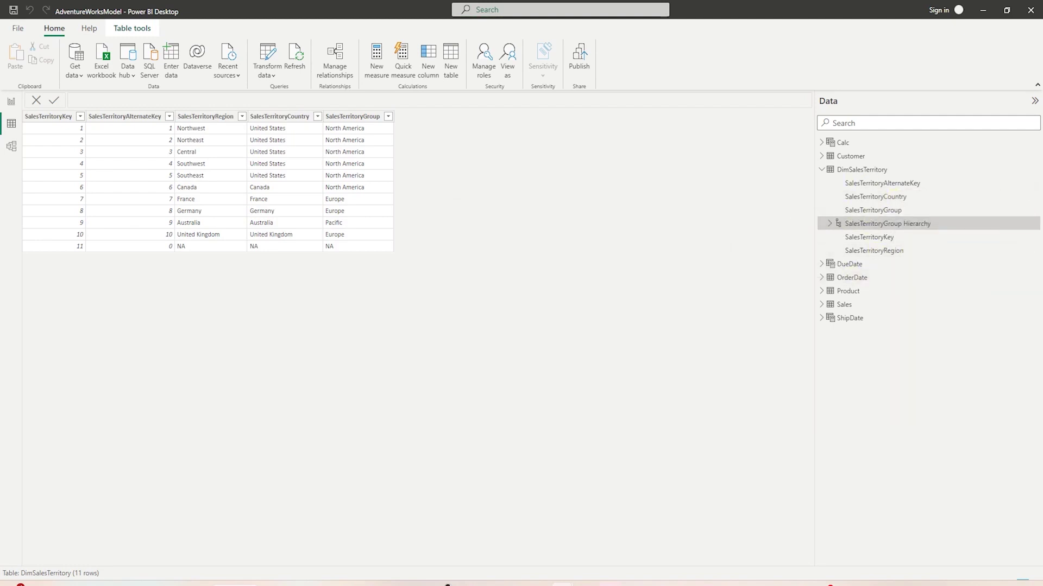
{"action": "left_click", "coordinate": [822, 170]}
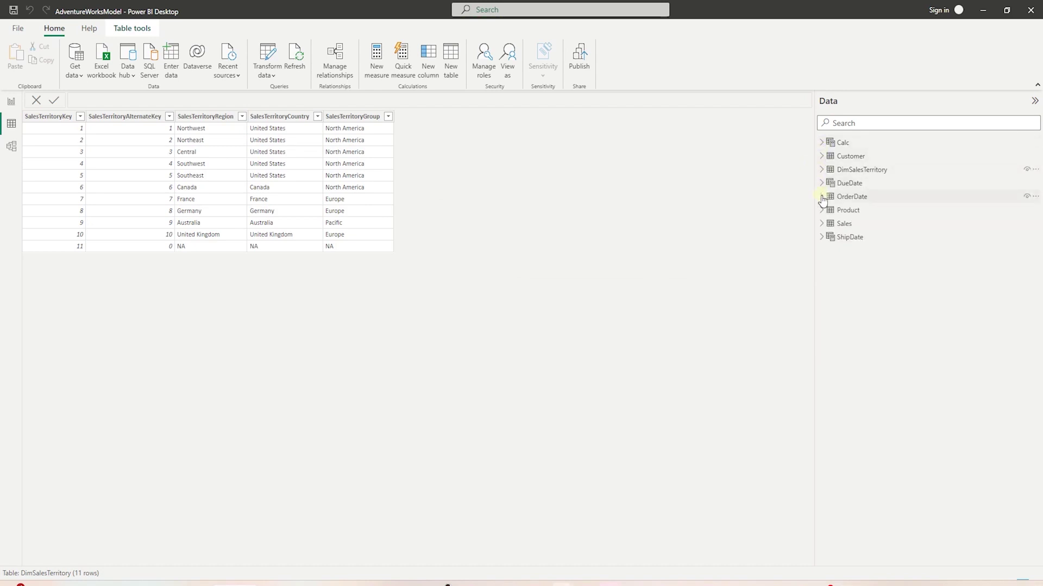
- Start a new OrderDate calculated column with a FORMAT(OrderDate[ formula
{"action": "left_click", "coordinate": [822, 197]}
{"action": "left_click", "coordinate": [1035, 196]}
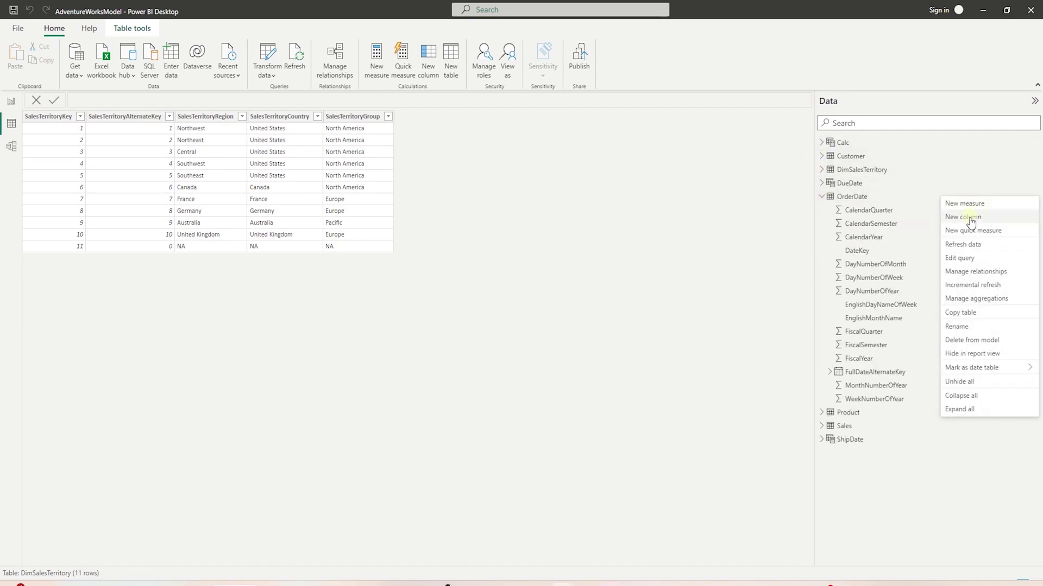
{"action": "left_click", "coordinate": [970, 218]}
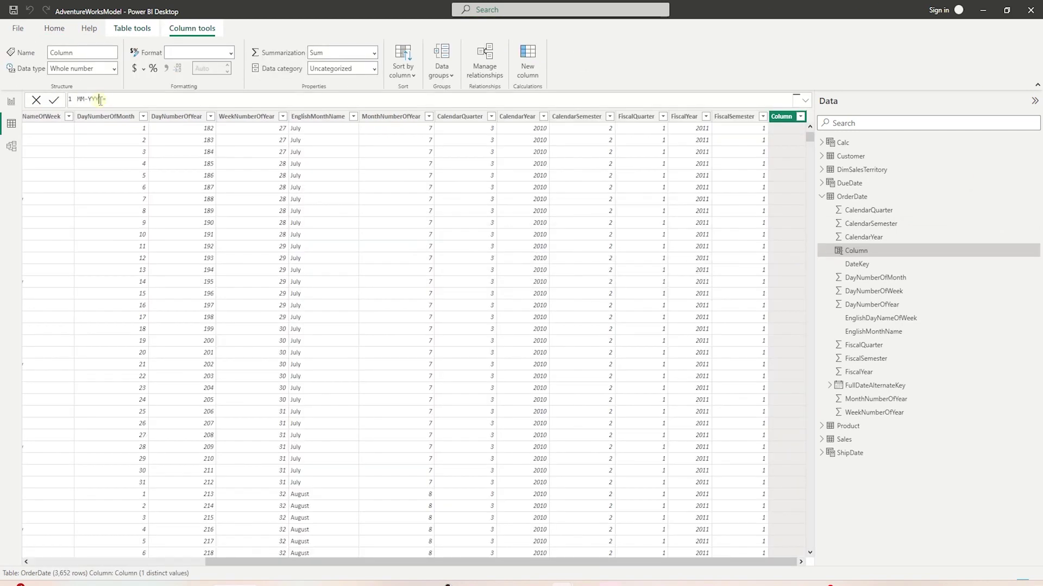
{"action": "type", "text": "FORMAT("}
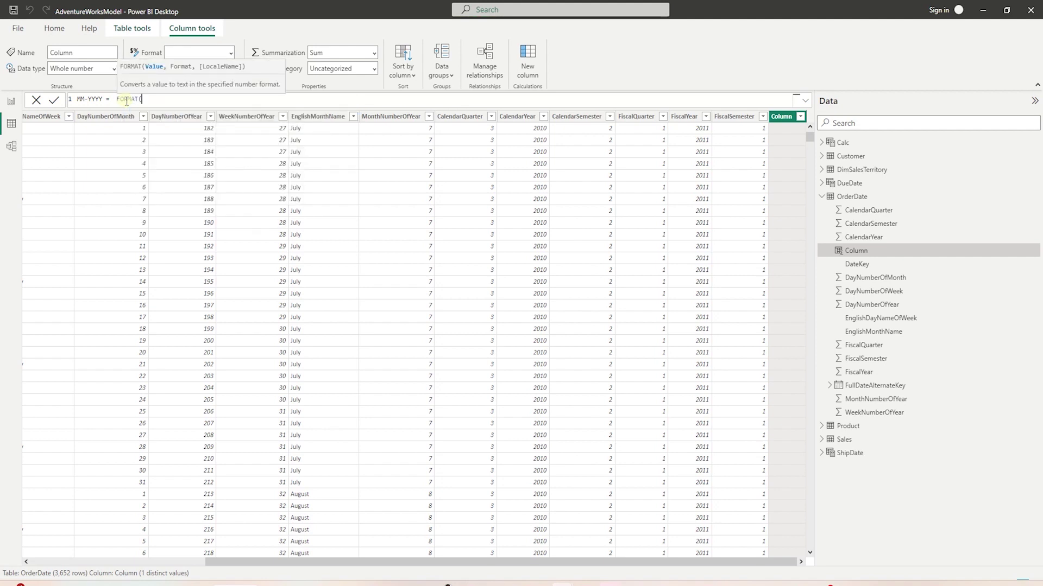
{"action": "type", "text": "OrderDate[F"}
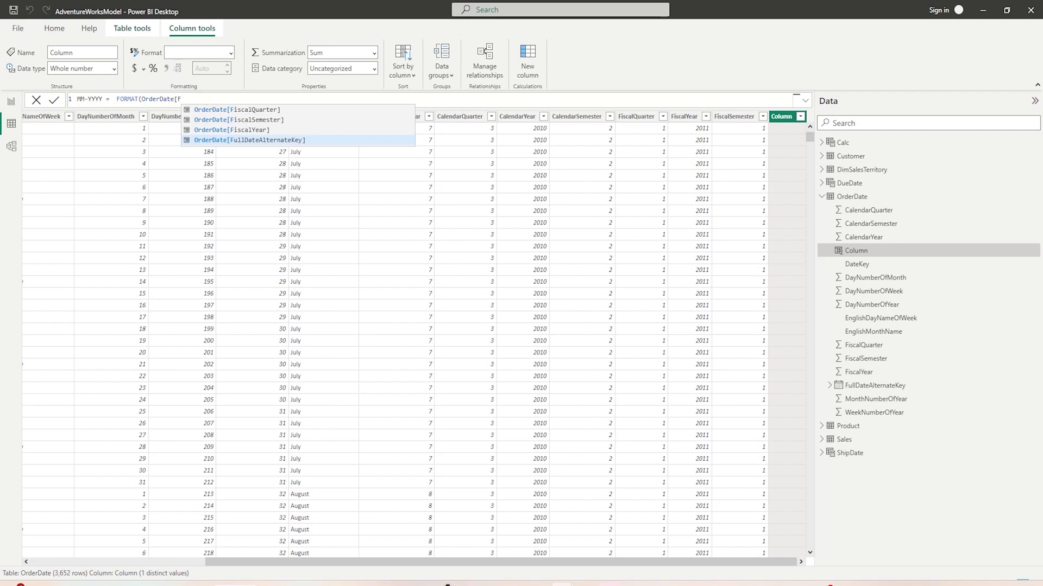
{"action": "left_click", "coordinate": [881, 386]}
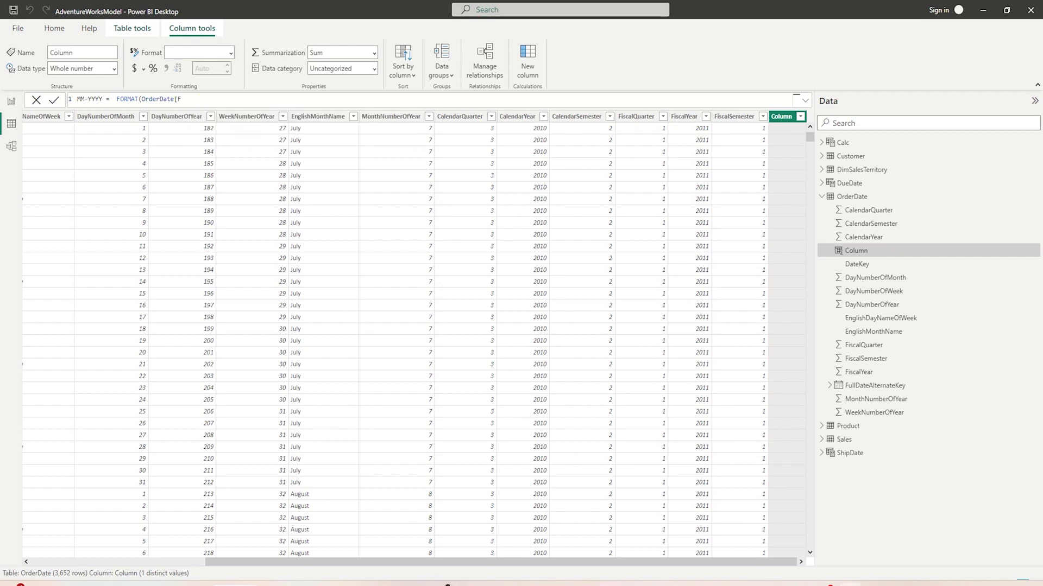
- Rename the FullDateAlternateKey field to Order Date
{"action": "right_click", "coordinate": [878, 372]}
{"action": "left_click", "coordinate": [903, 439]}
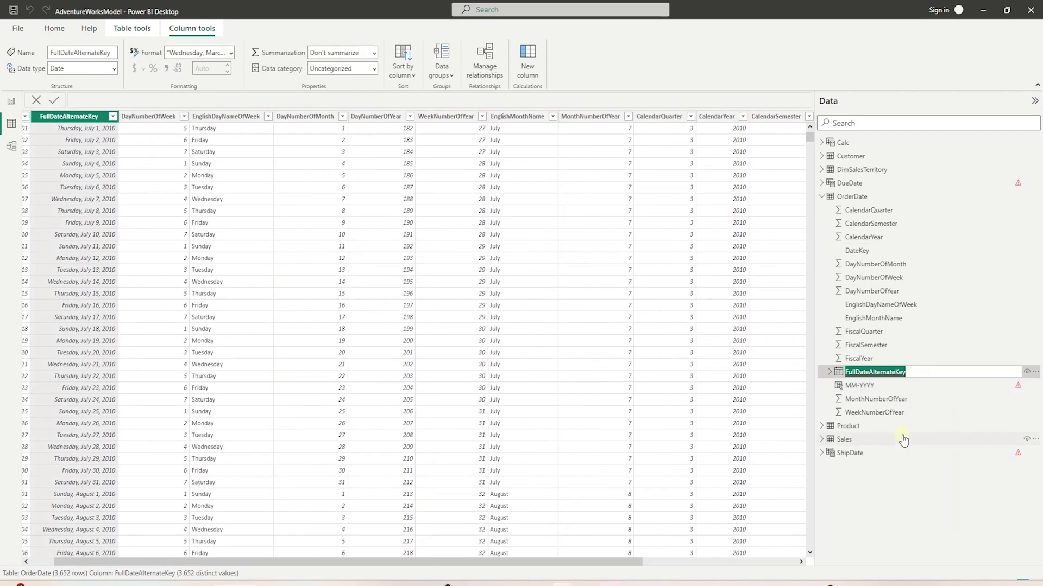
{"action": "type", "text": "Order Date"}
{"action": "key", "text": "Return"}
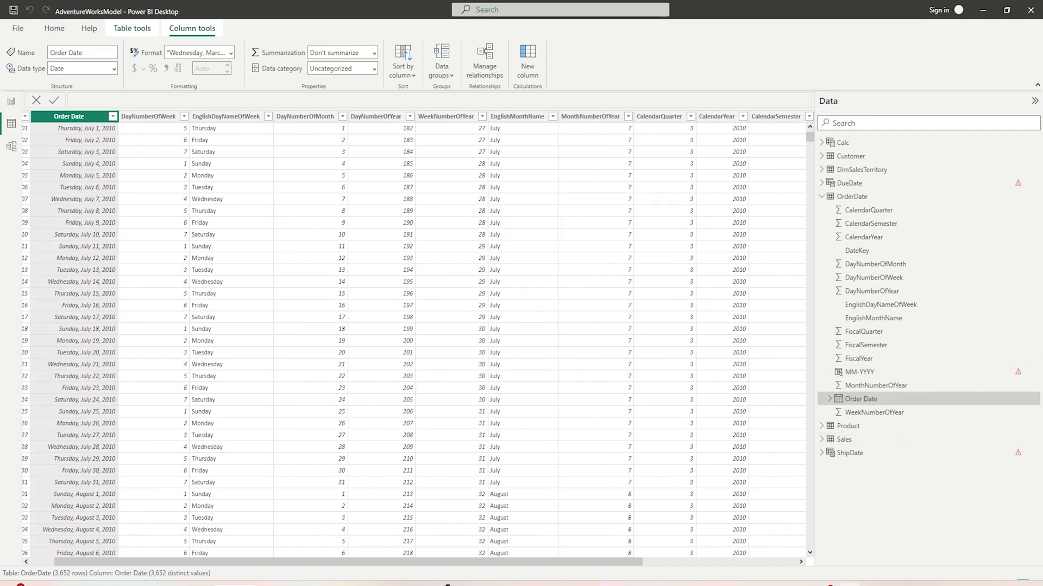
- Finish the MM-YYYY column as FORMAT(OrderDate[Order Date], "MM-YYYY")
{"action": "left_click", "coordinate": [867, 373]}
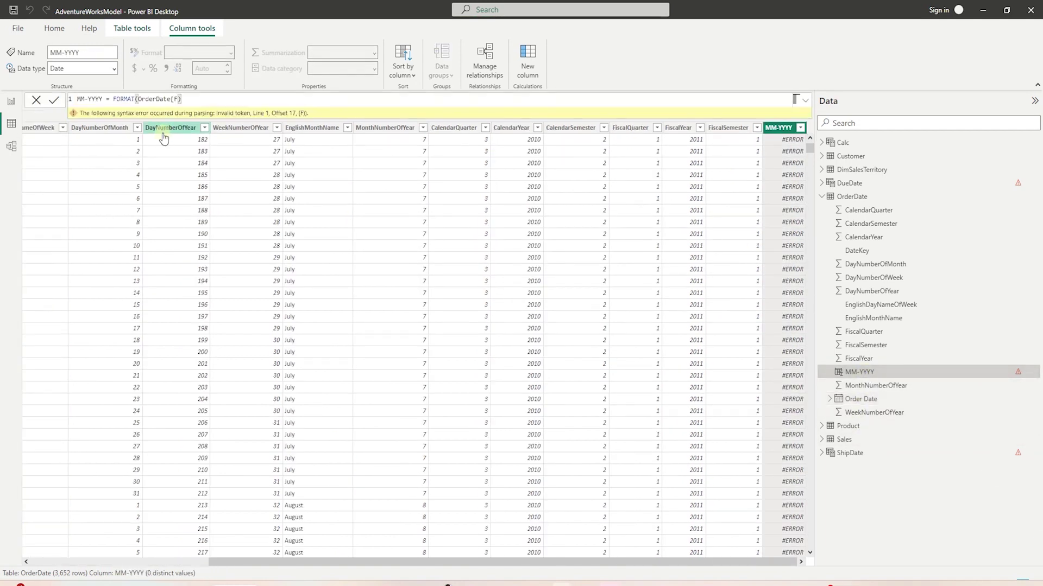
{"action": "left_click", "coordinate": [214, 98]}
{"action": "type", "text": ", "}
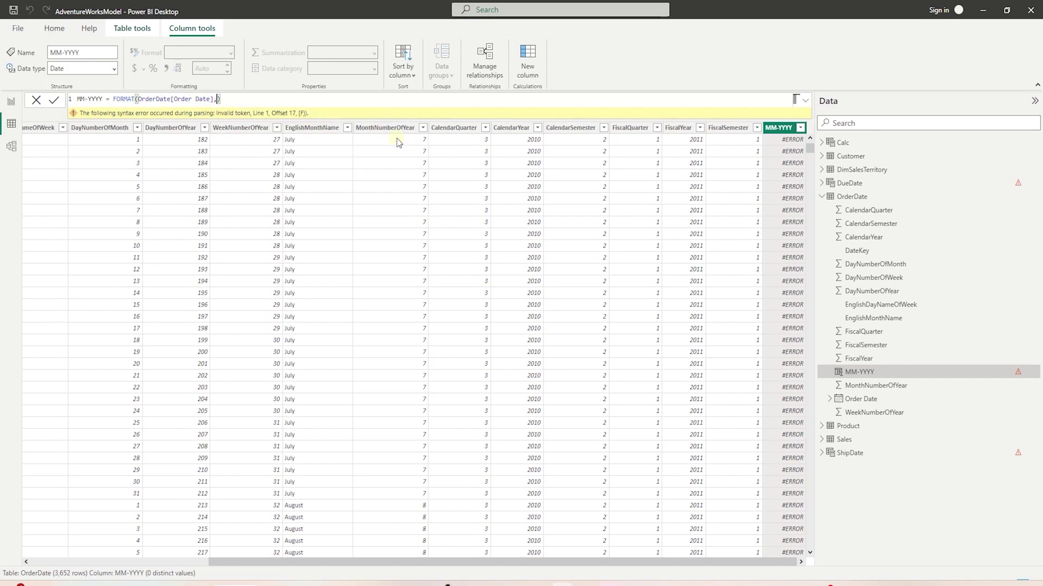
{"action": "type", "text": "\"\""}
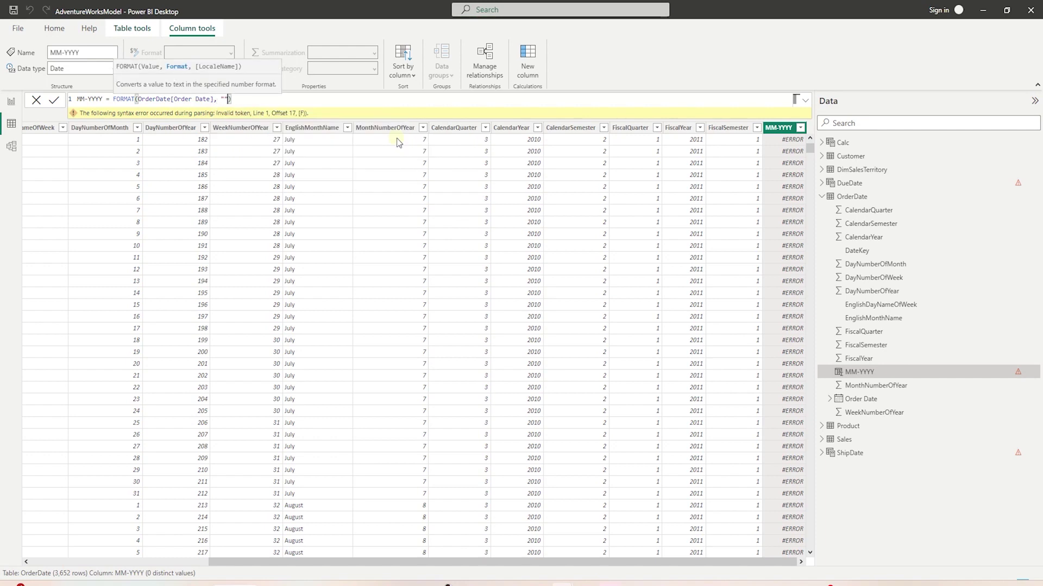
{"action": "type", "text": "MM-"}
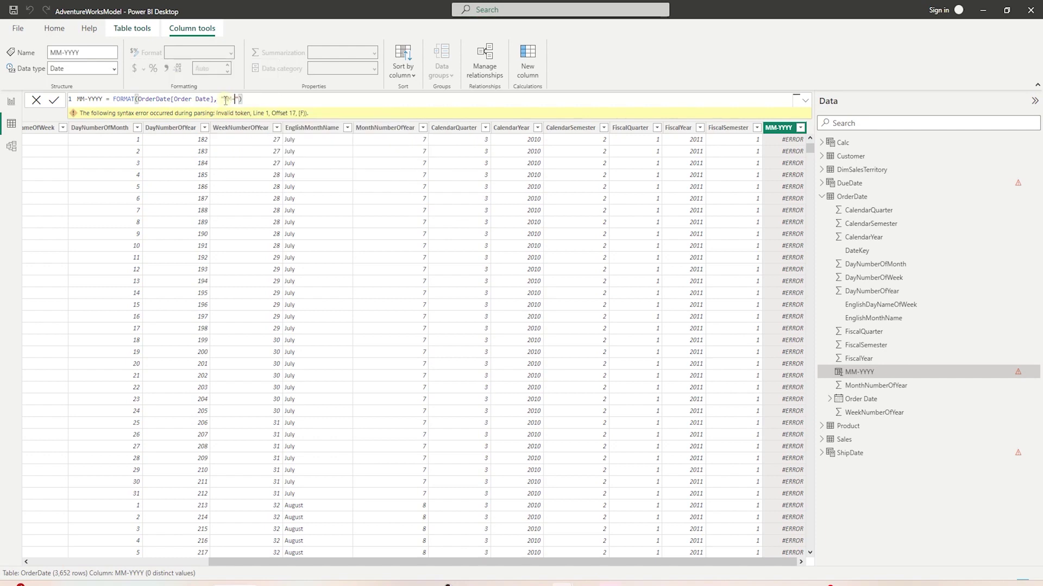
{"action": "type", "text": "YYYY"}
{"action": "key", "text": "Return"}
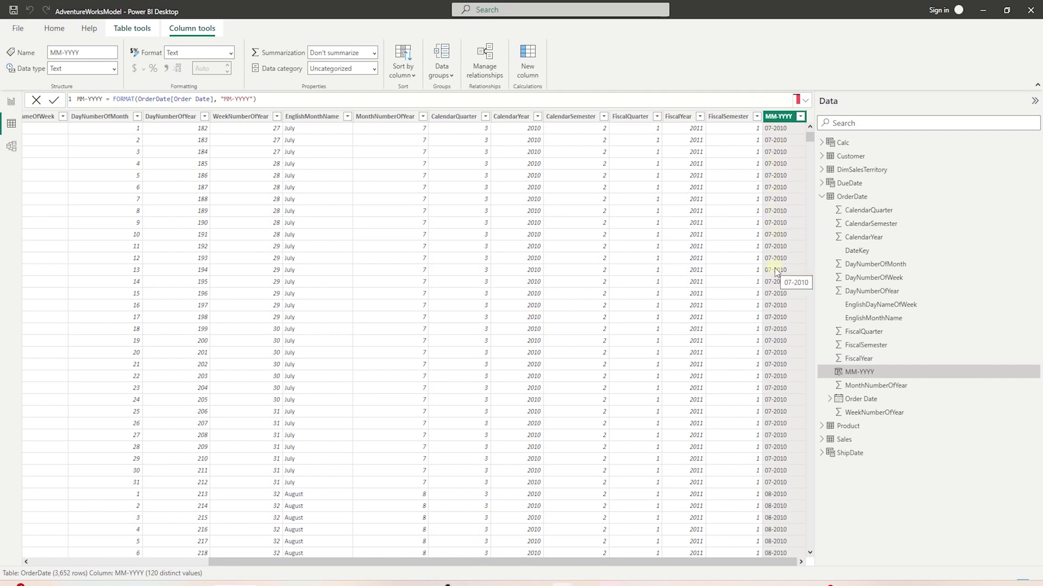
{"action": "scroll", "coordinate": [776, 270], "scroll_direction": "down", "scroll_amount": 13}
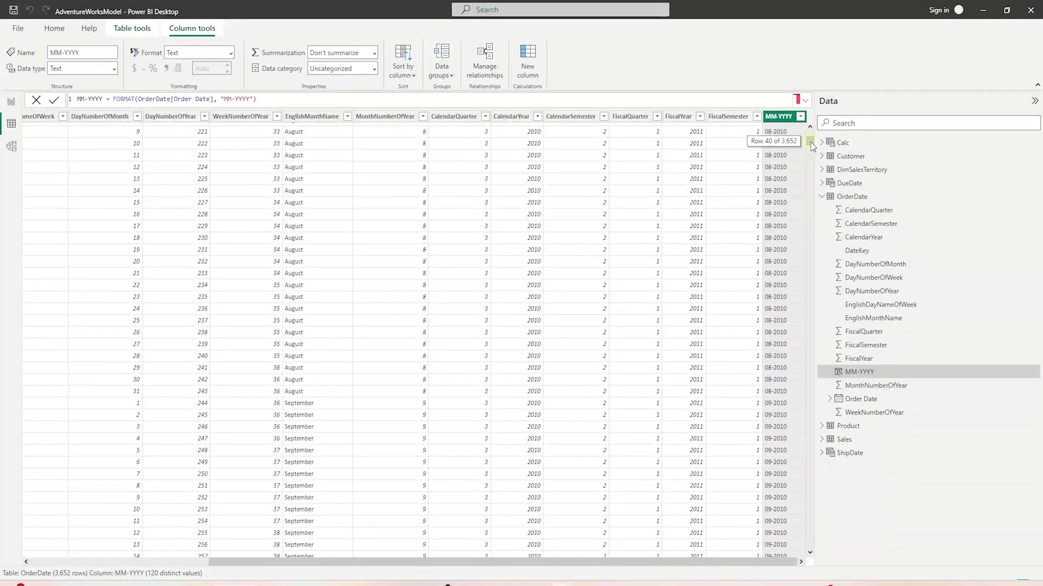
{"action": "scroll", "coordinate": [809, 151], "scroll_direction": "up", "scroll_amount": 13}
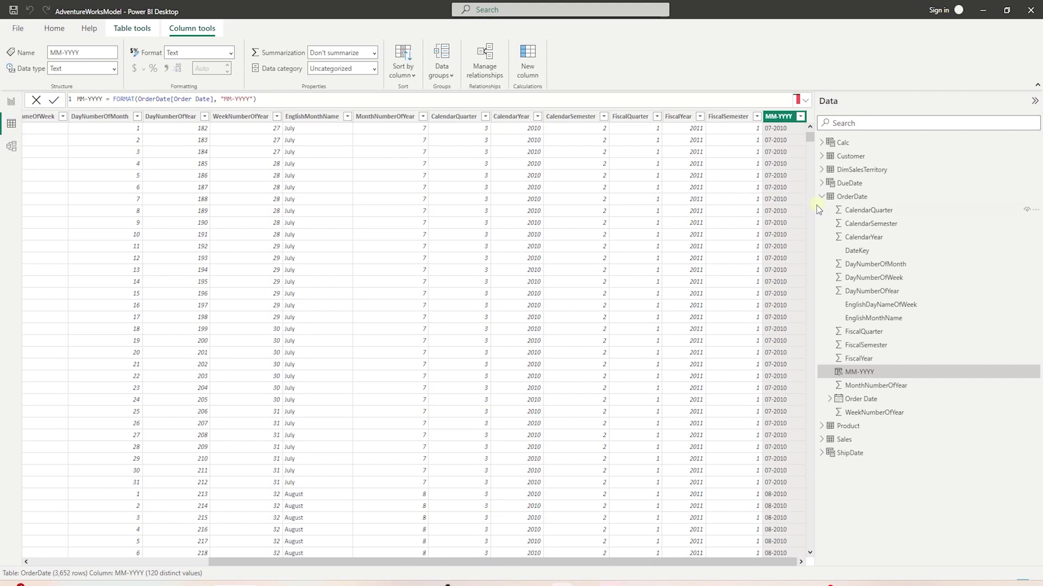
{"action": "left_click", "coordinate": [823, 157]}
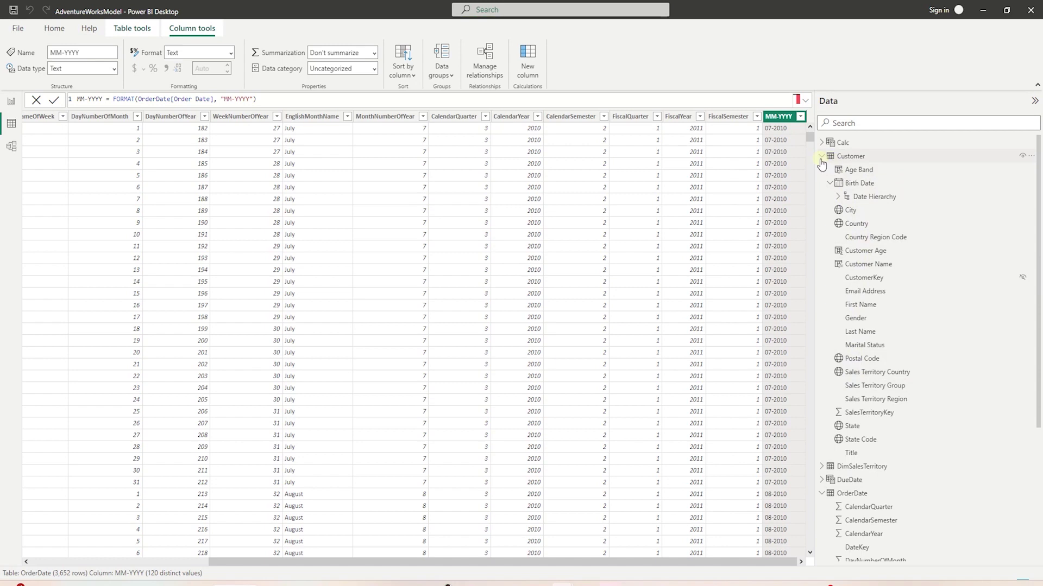
- Review the Product fields, then collapse the Product, OrderDate and Customer tables
{"action": "scroll", "coordinate": [823, 478], "scroll_direction": "down", "scroll_amount": 3}
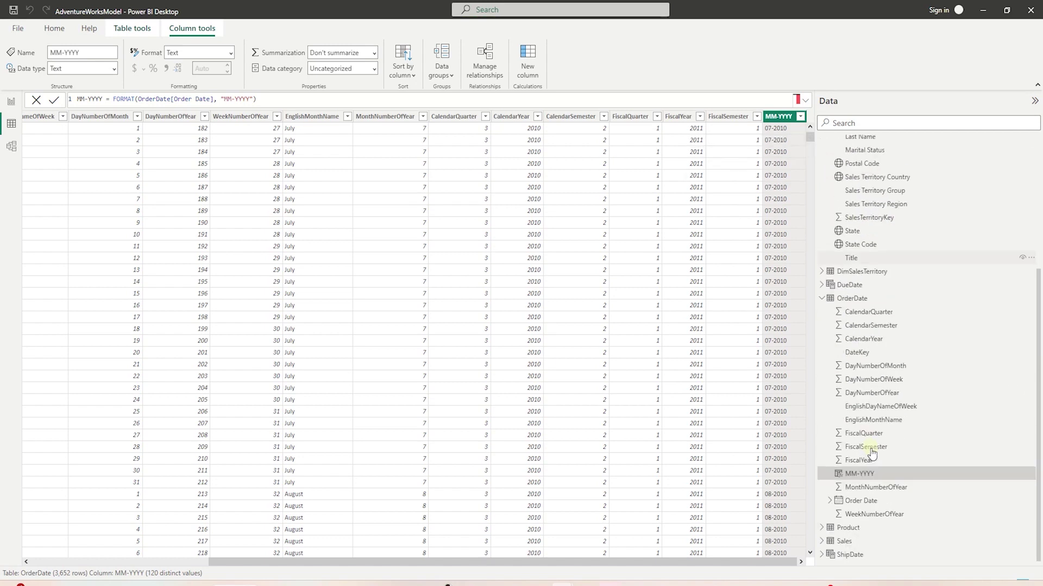
{"action": "left_click", "coordinate": [823, 527]}
{"action": "scroll", "coordinate": [858, 505], "scroll_direction": "down", "scroll_amount": 2}
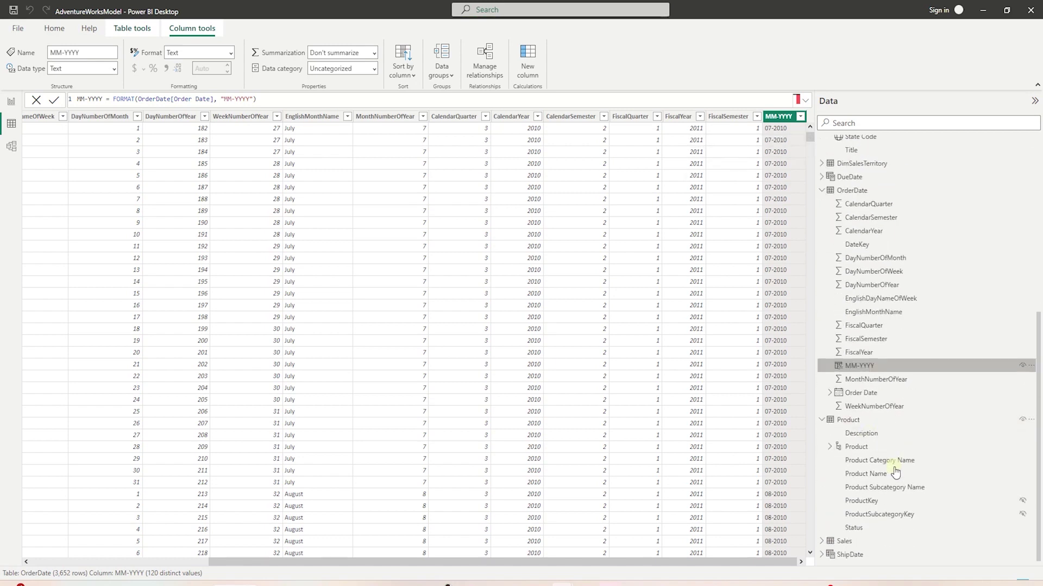
{"action": "left_click", "coordinate": [822, 421]}
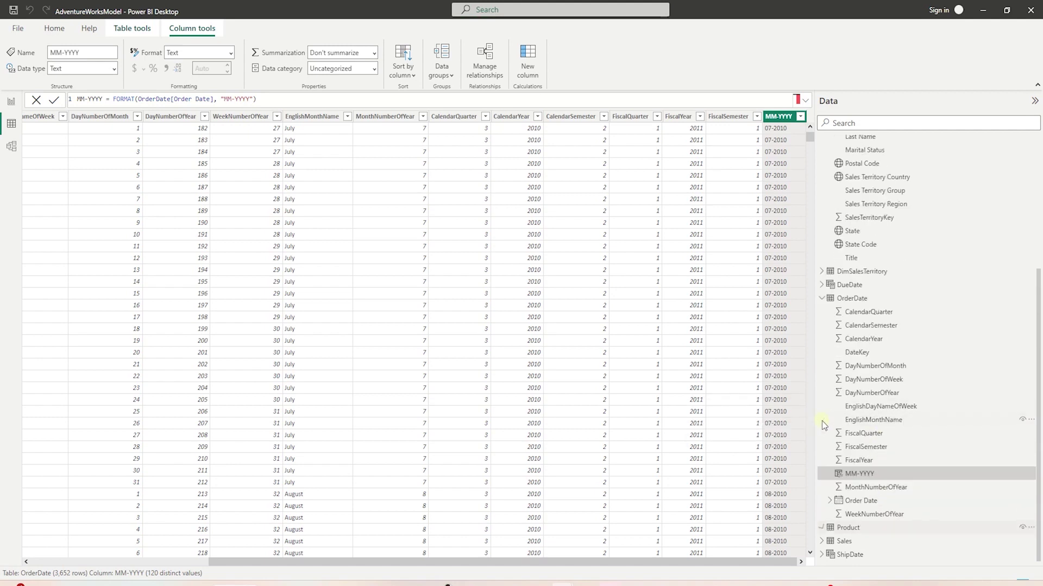
{"action": "left_click", "coordinate": [823, 298]}
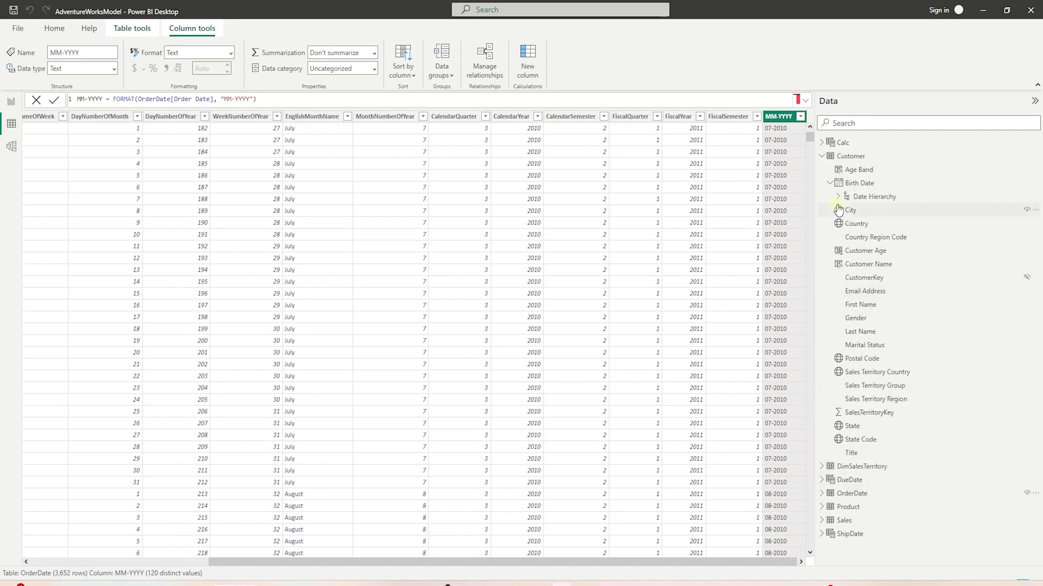
{"action": "left_click", "coordinate": [822, 156]}
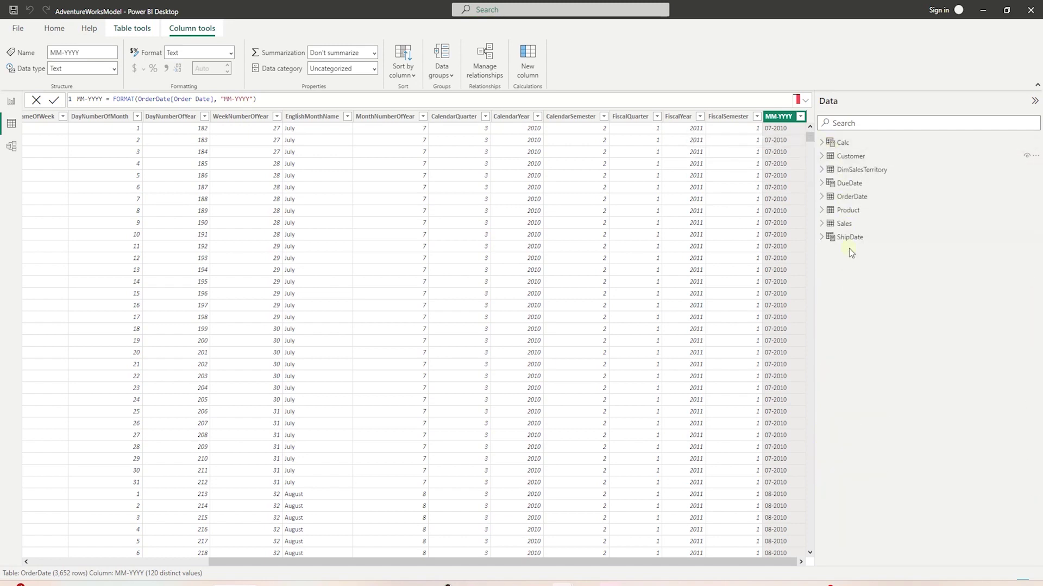
- Save the AdventureWorksModel file
{"action": "left_click", "coordinate": [13, 11]}
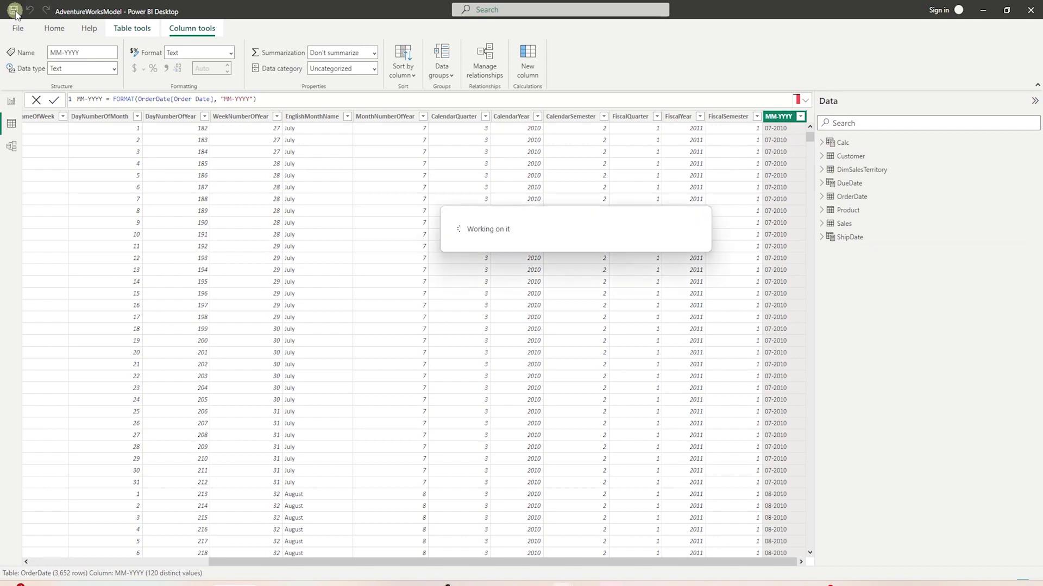